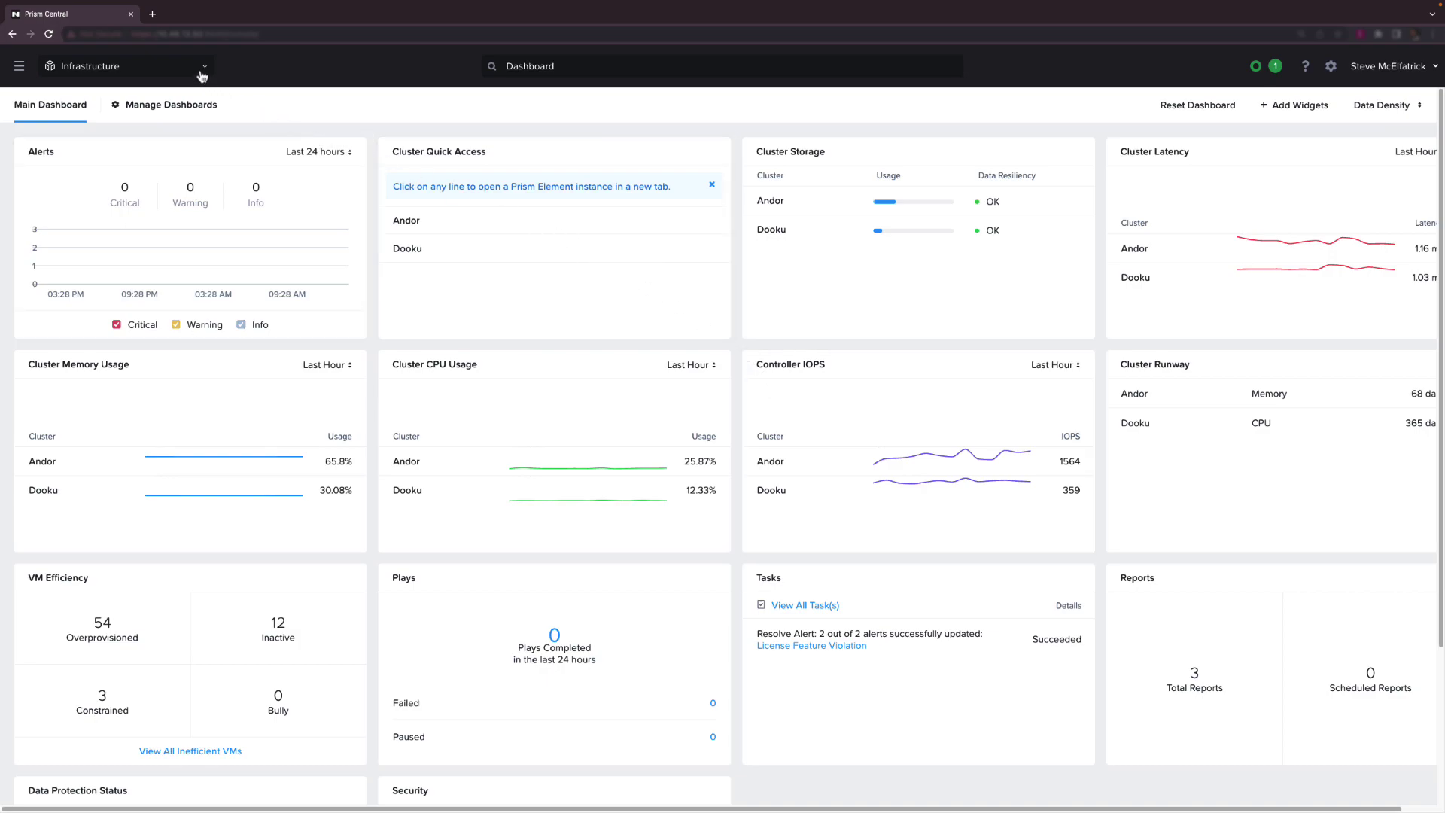
Step: Switch Prism Central from the product selector to the Objects app
{"action": "left_click", "coordinate": [201, 71]}
{"action": "left_click", "coordinate": [186, 178]}
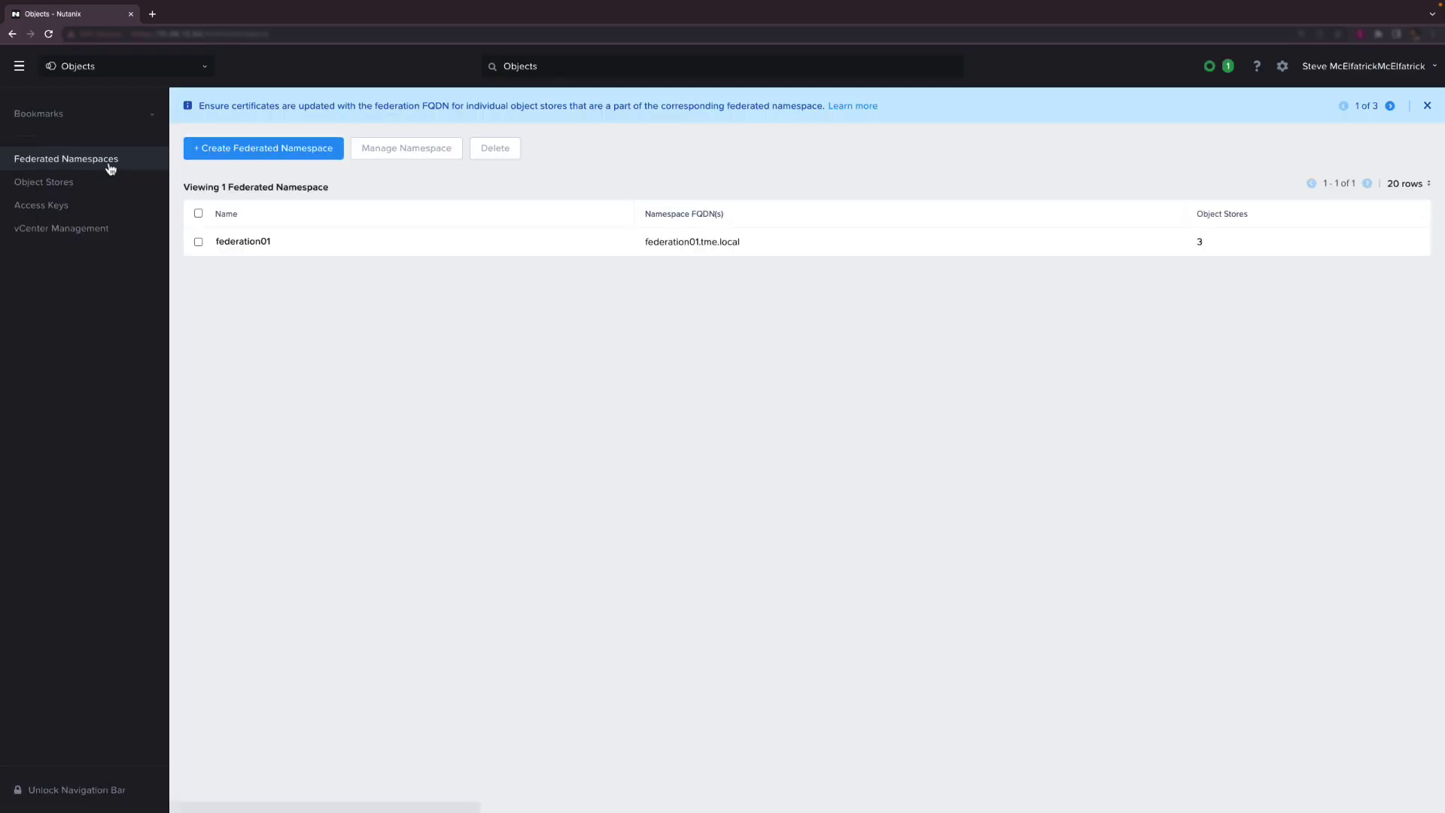
Step: Start a new federated namespace named federation02 with domain tme.local
{"action": "left_click", "coordinate": [327, 164]}
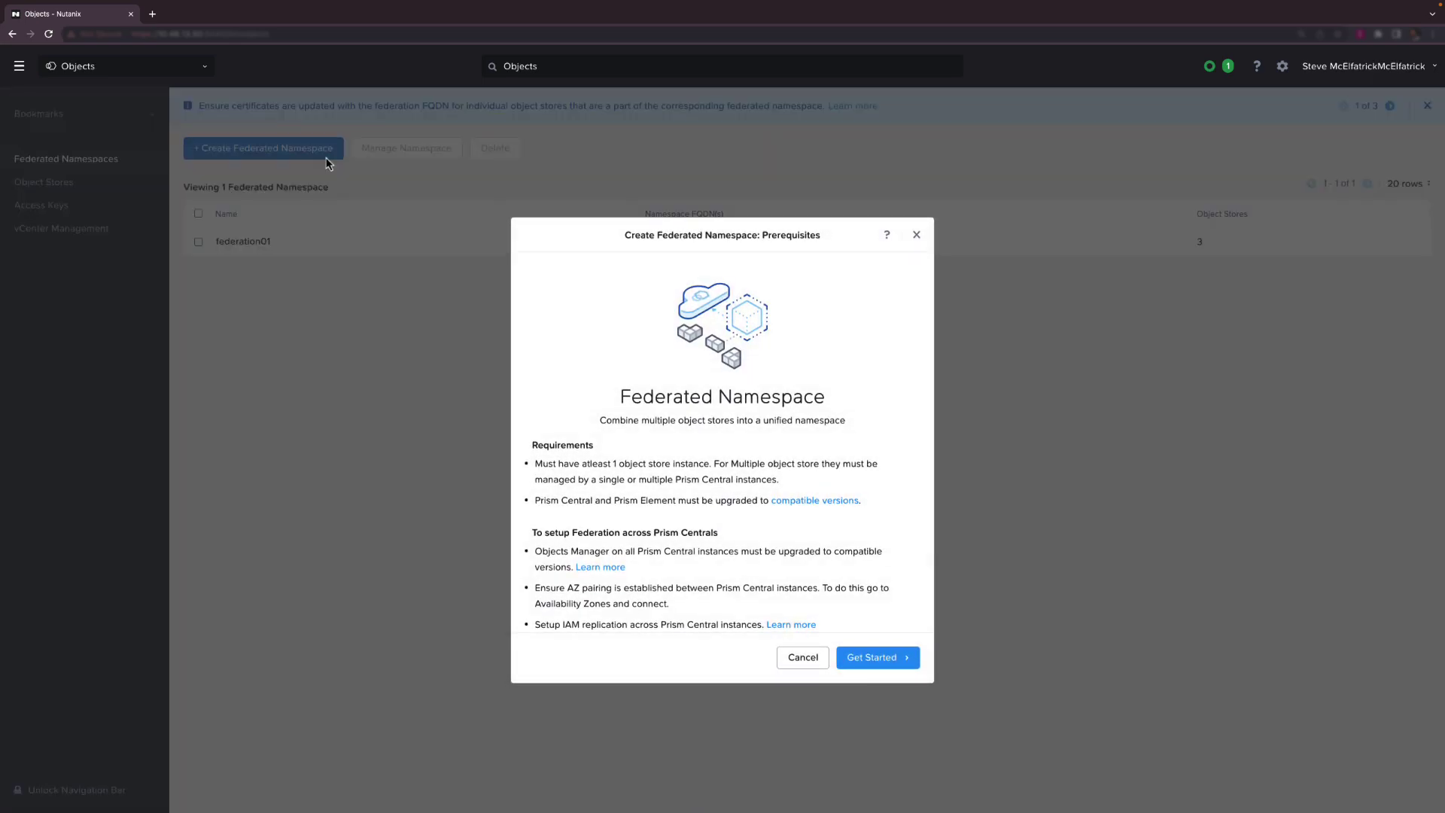
{"action": "left_click", "coordinate": [907, 664]}
{"action": "left_click", "coordinate": [275, 193]}
{"action": "type", "text": "federation02"}
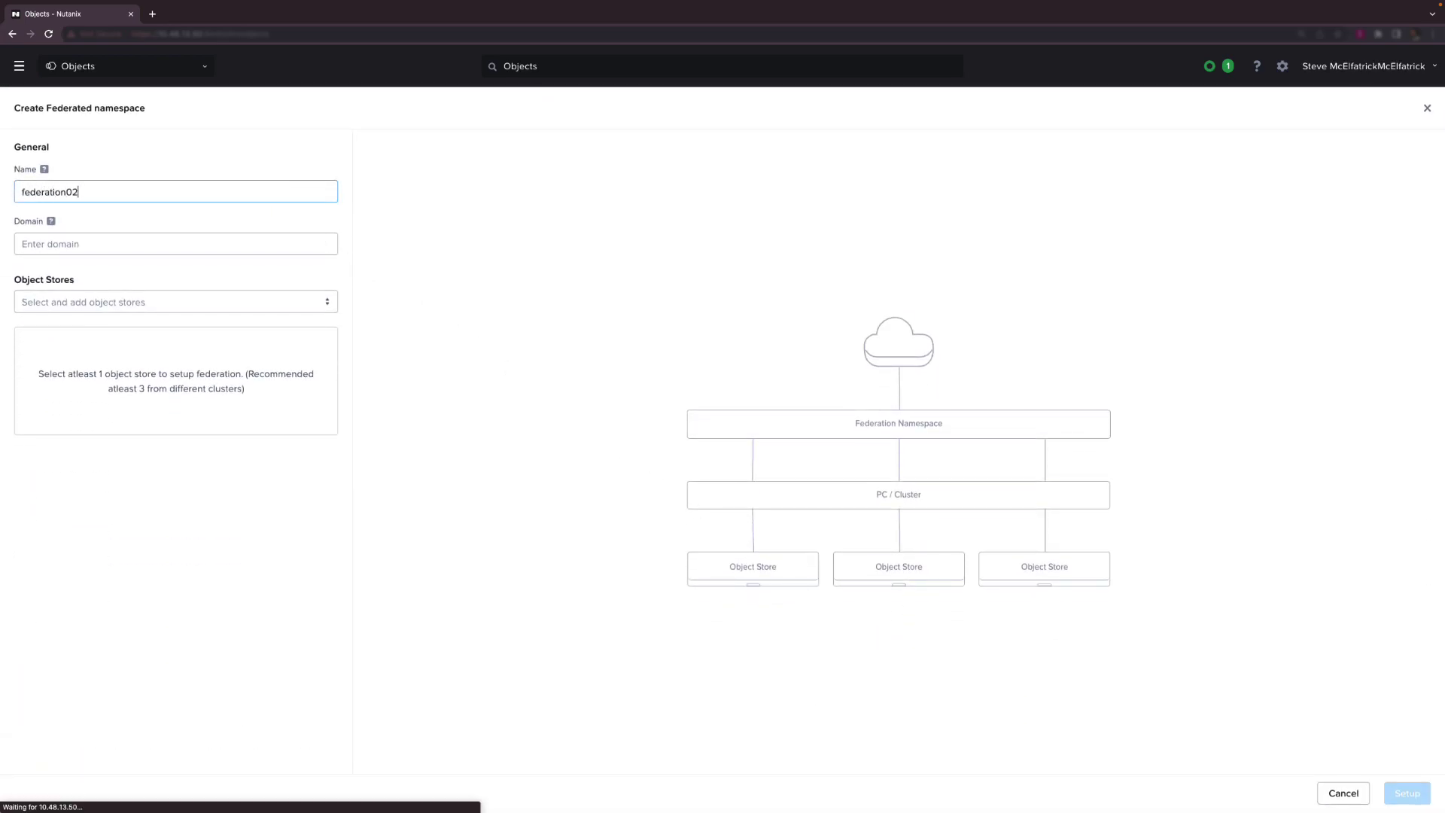
{"action": "left_click", "coordinate": [271, 244]}
{"action": "type", "text": "tme.local"}
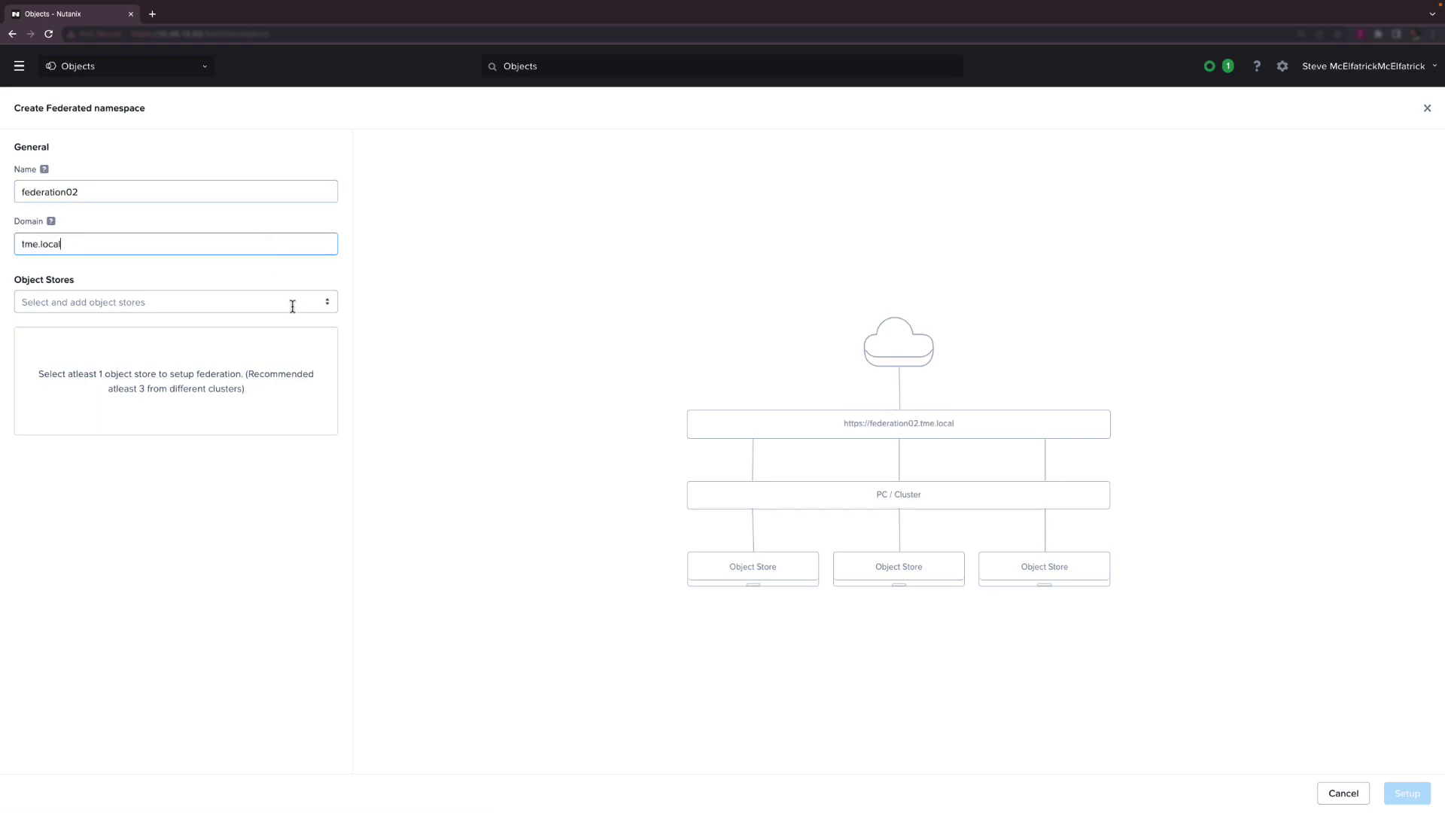
Step: Add objstore3, objstore4, objstore2, objstore5 and objstore1 to the federation
{"action": "left_click", "coordinate": [292, 302]}
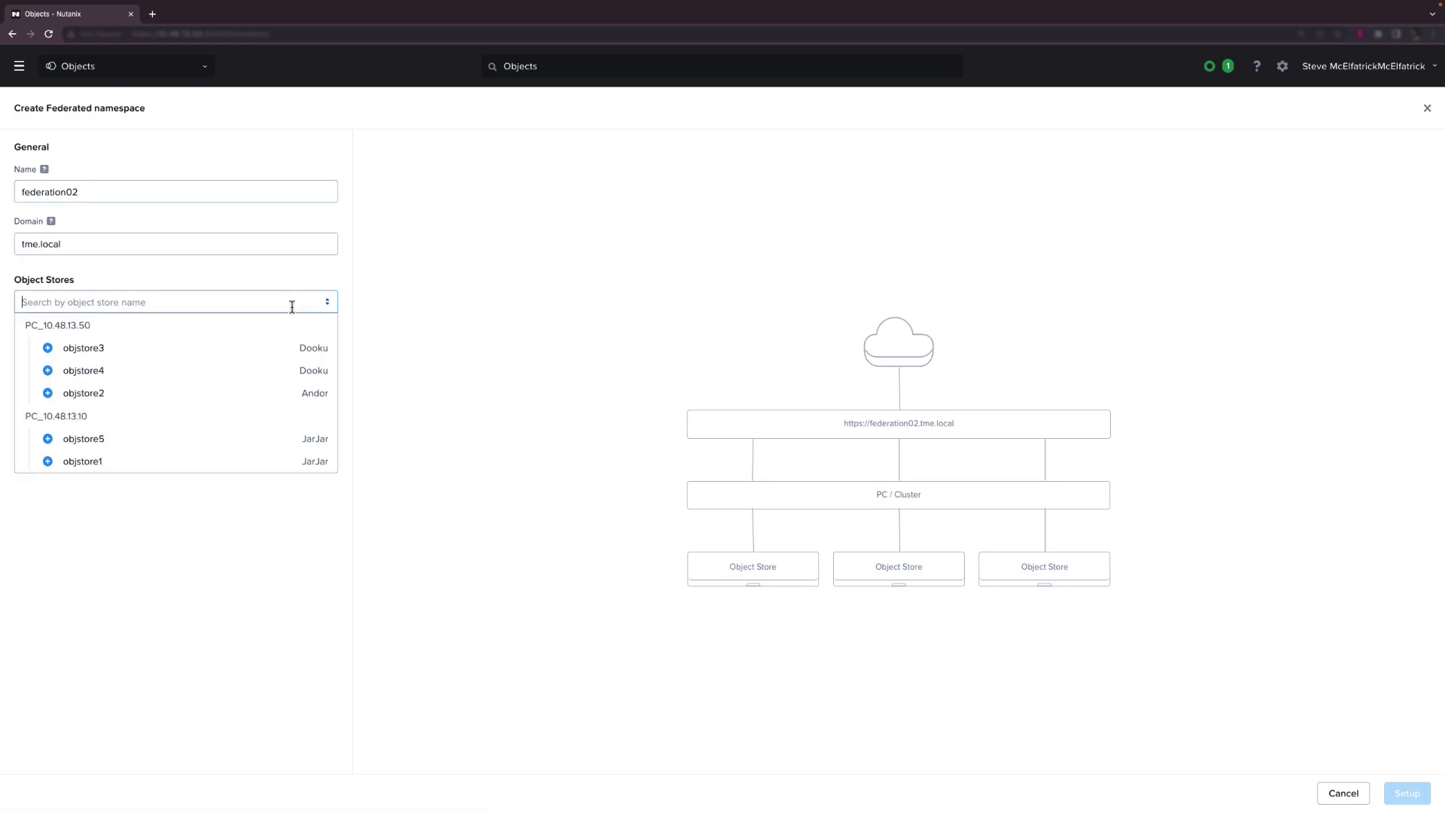
{"action": "left_click", "coordinate": [148, 352]}
{"action": "left_click", "coordinate": [150, 369]}
{"action": "left_click", "coordinate": [152, 394]}
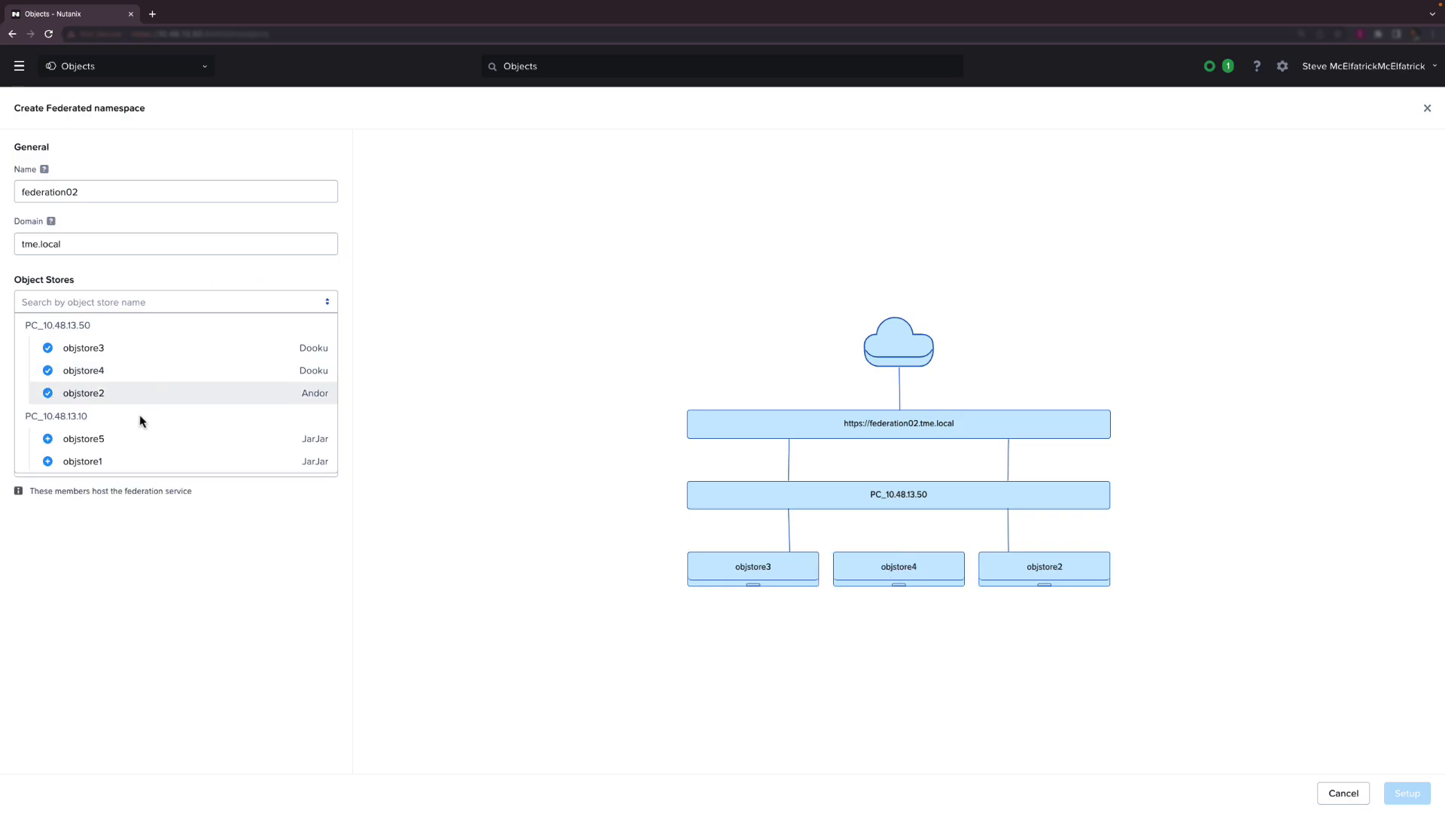
{"action": "left_click", "coordinate": [140, 450]}
{"action": "left_click", "coordinate": [137, 462]}
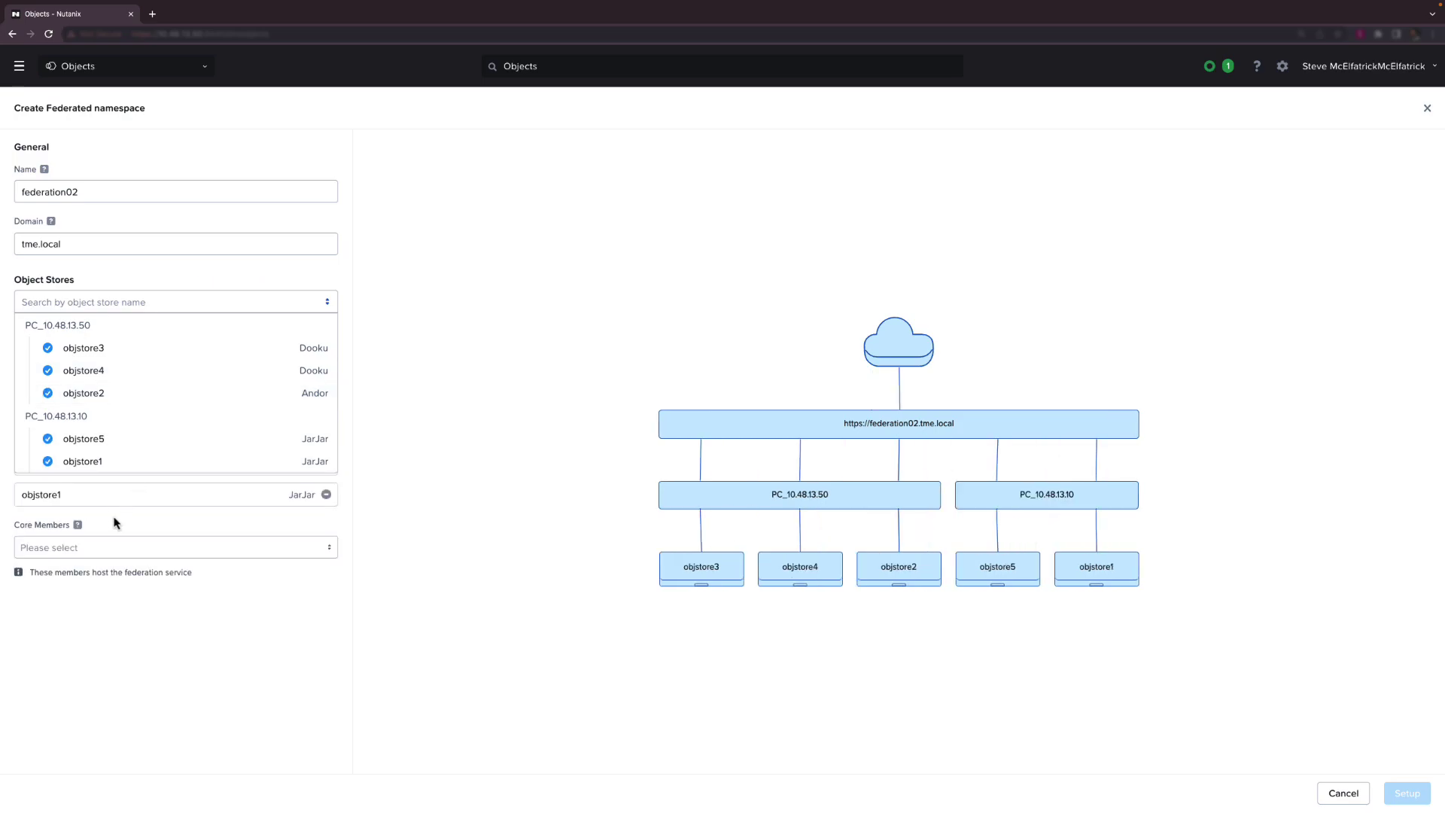
Step: Make objstore3, objstore4 and objstore1 core members and create the namespace
{"action": "left_click", "coordinate": [119, 550]}
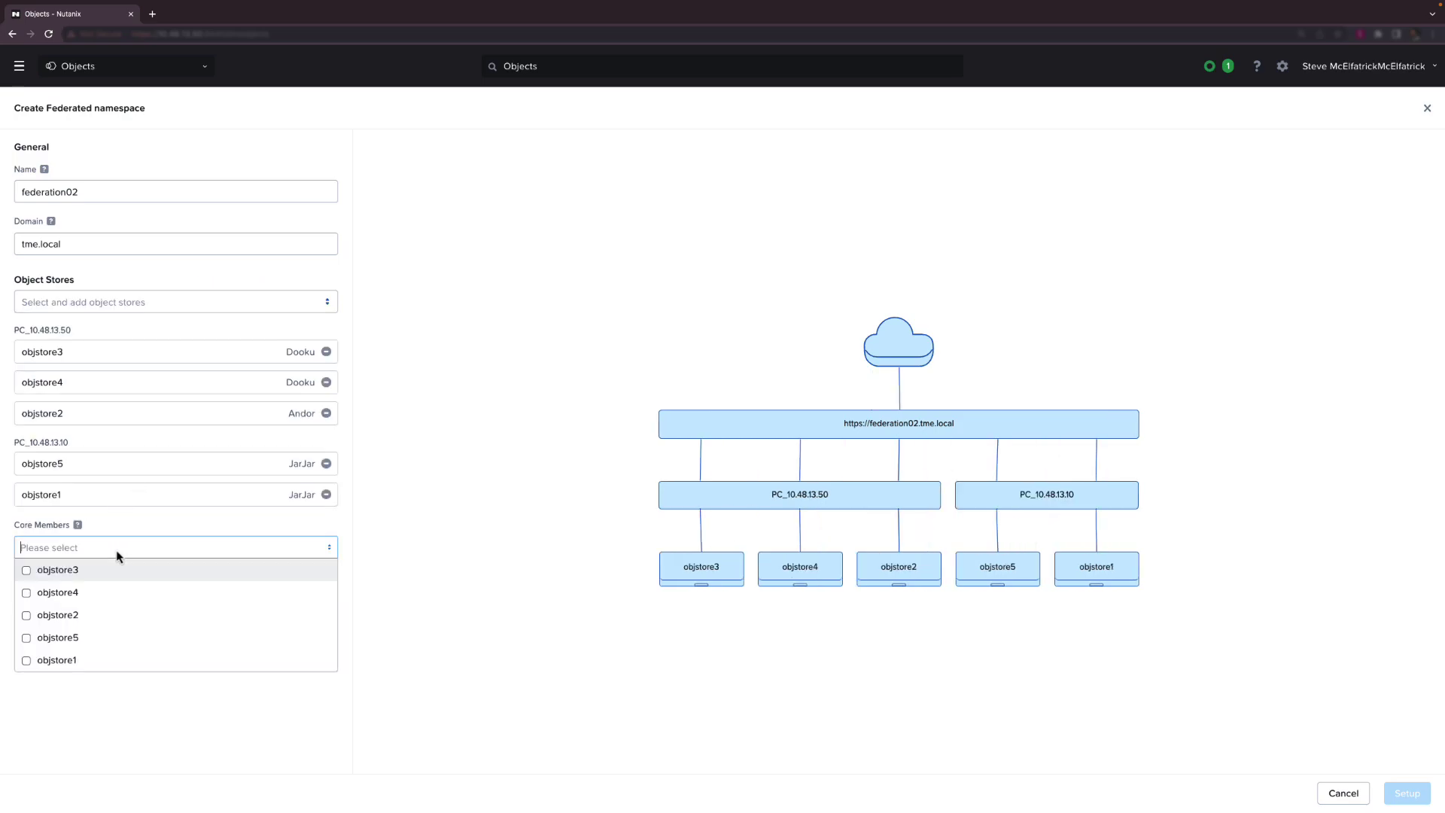
{"action": "left_click", "coordinate": [61, 571]}
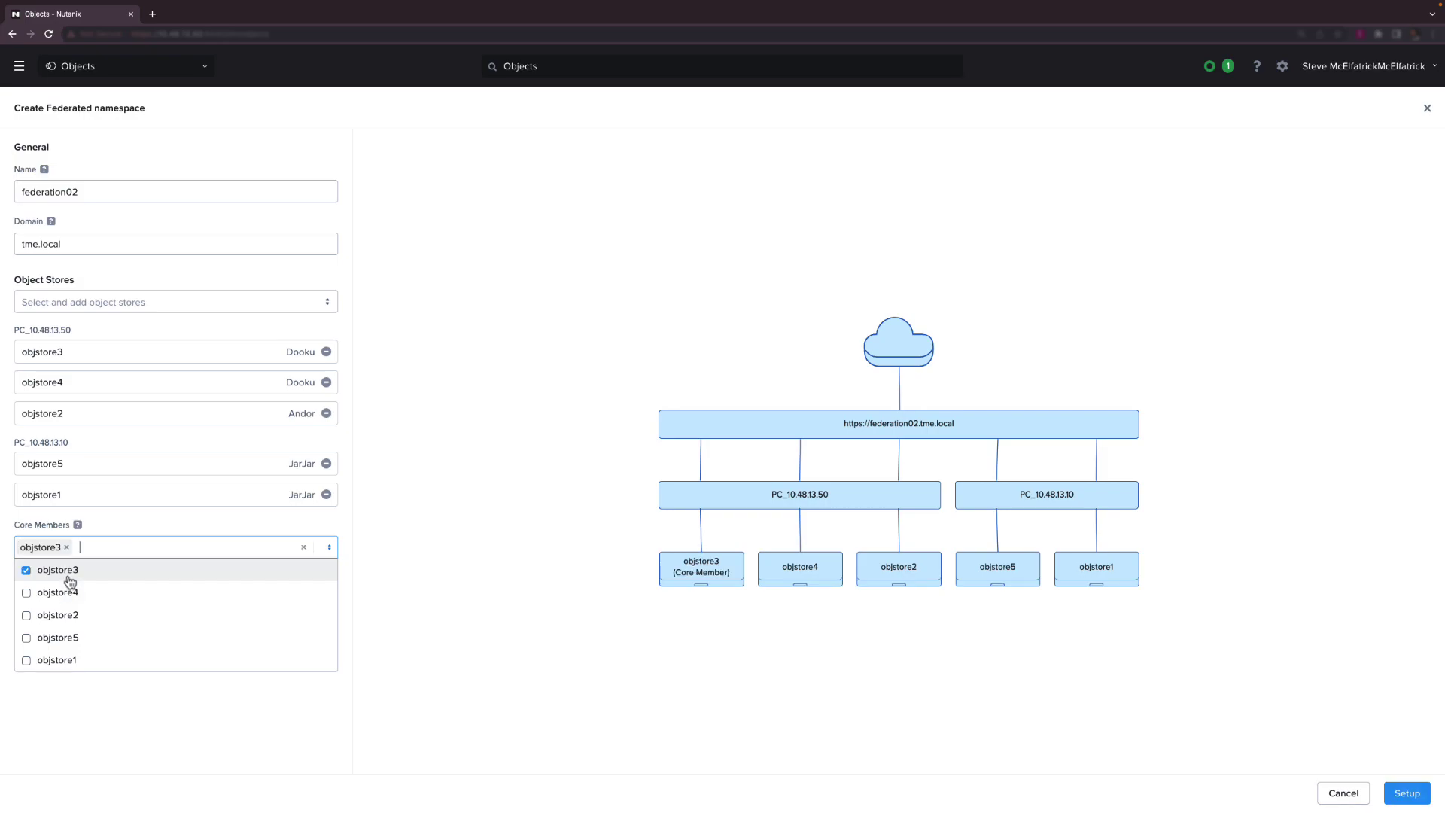
{"action": "left_click", "coordinate": [66, 594]}
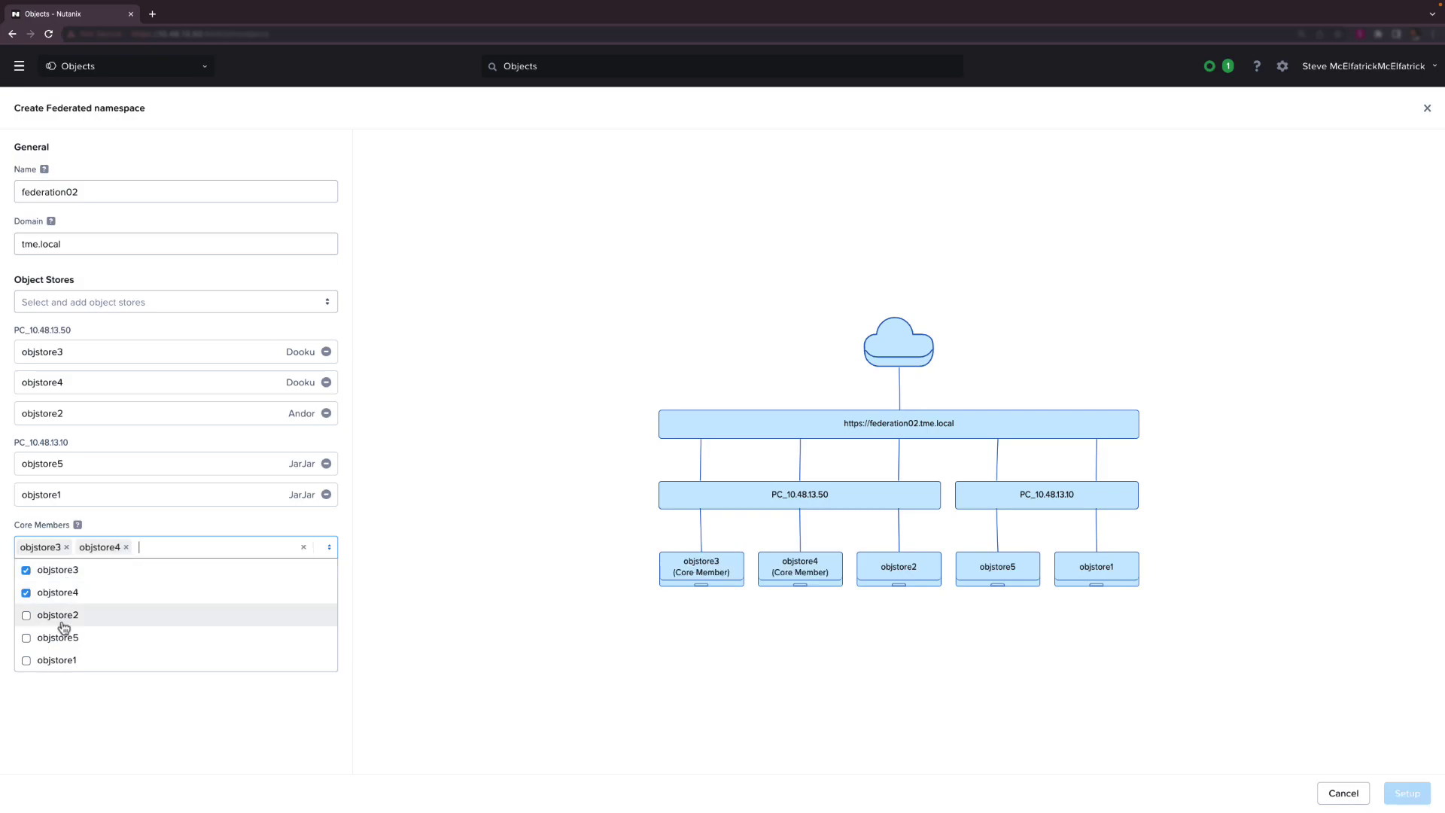
{"action": "left_click", "coordinate": [64, 662]}
{"action": "left_click", "coordinate": [556, 676]}
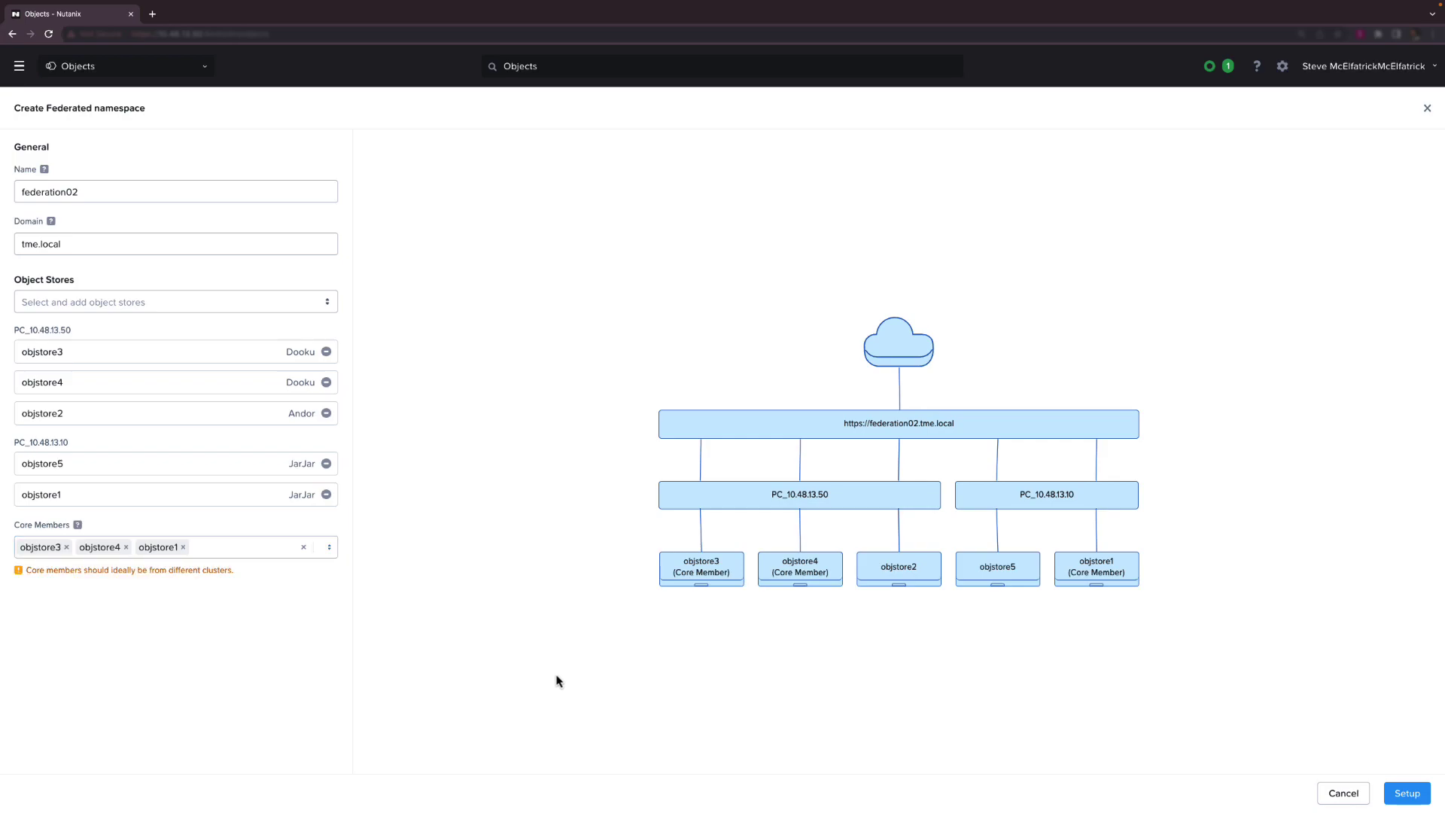
{"action": "left_click", "coordinate": [1407, 793]}
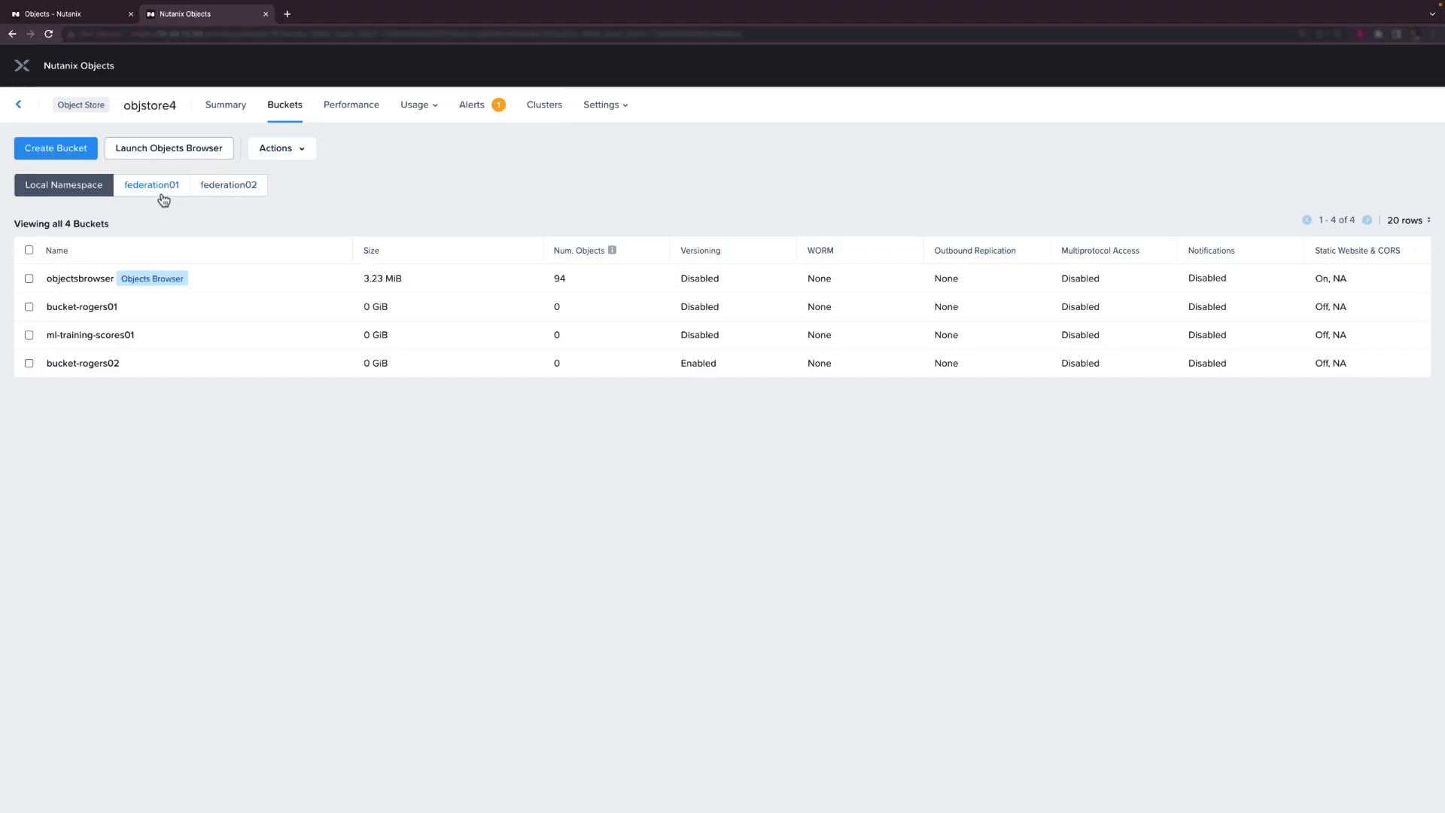
Step: Filter objstore4's buckets to the federation01 namespace, showing only f01-bucket02
{"action": "left_click", "coordinate": [158, 194]}
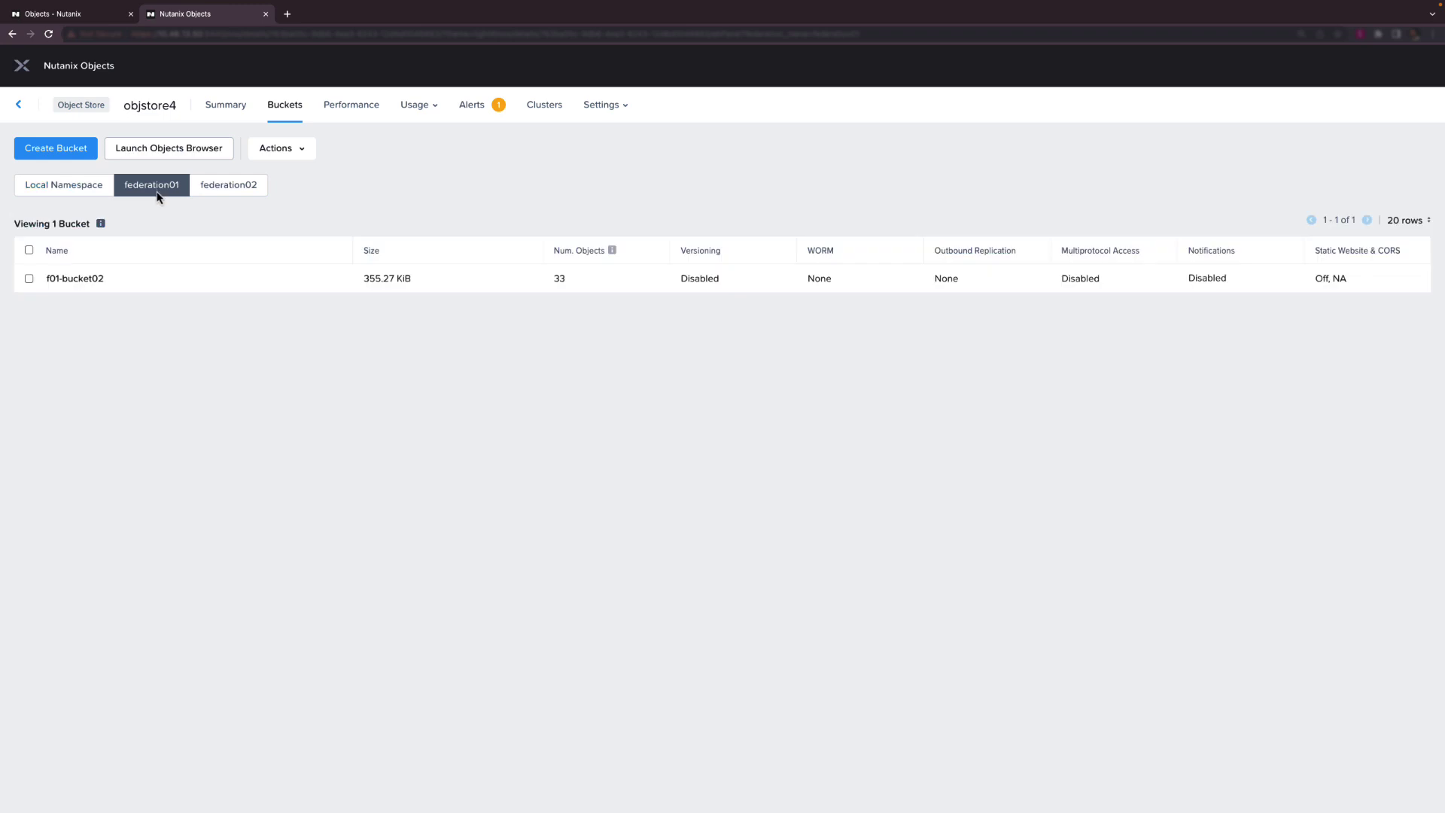
Step: Launch the Objects Browser for federation01 to list its three buckets
{"action": "left_click", "coordinate": [217, 156]}
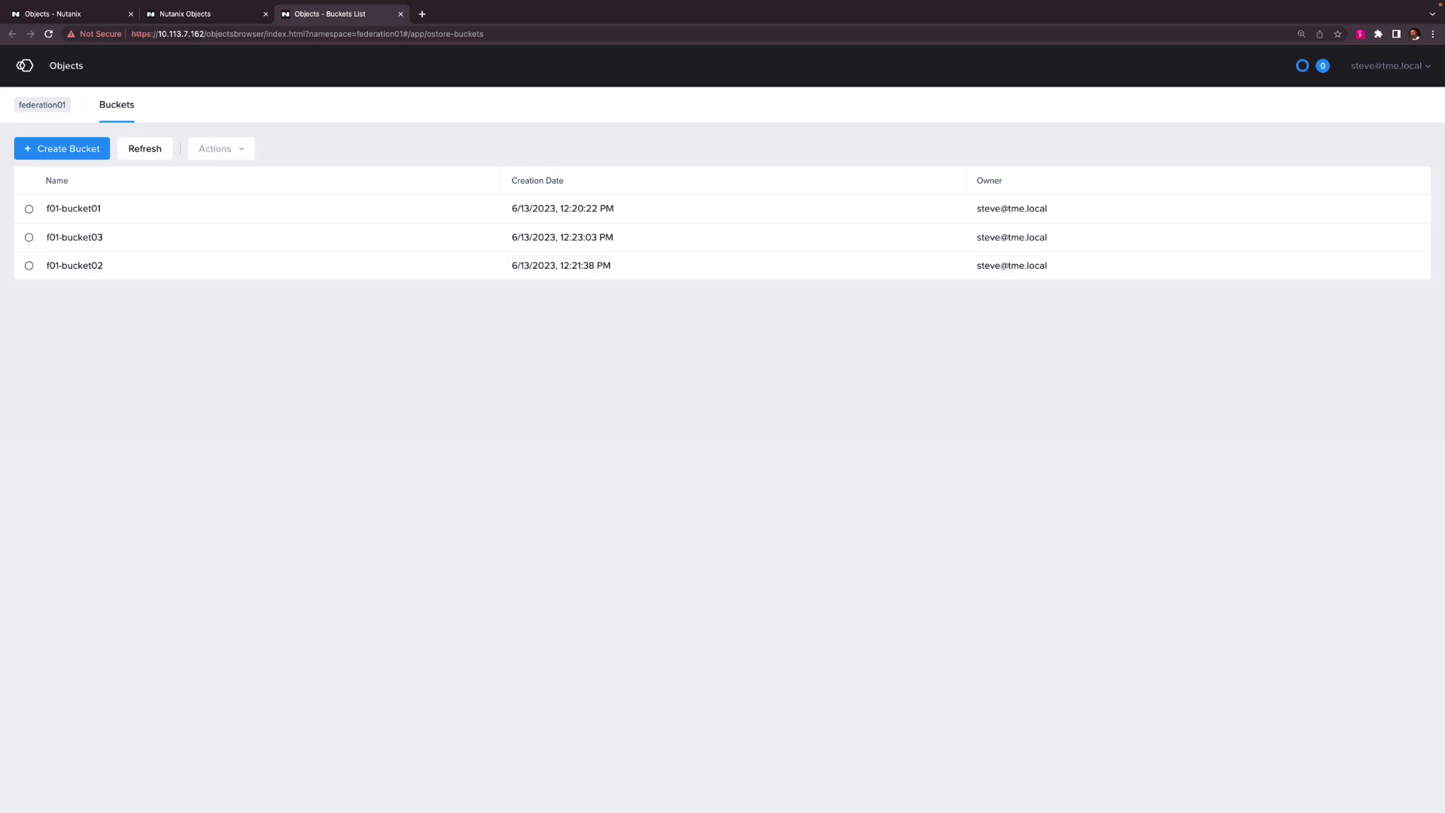
Step: Create bucket f01-bucket04 in federation01 with versioning enabled
{"action": "left_click", "coordinate": [52, 154]}
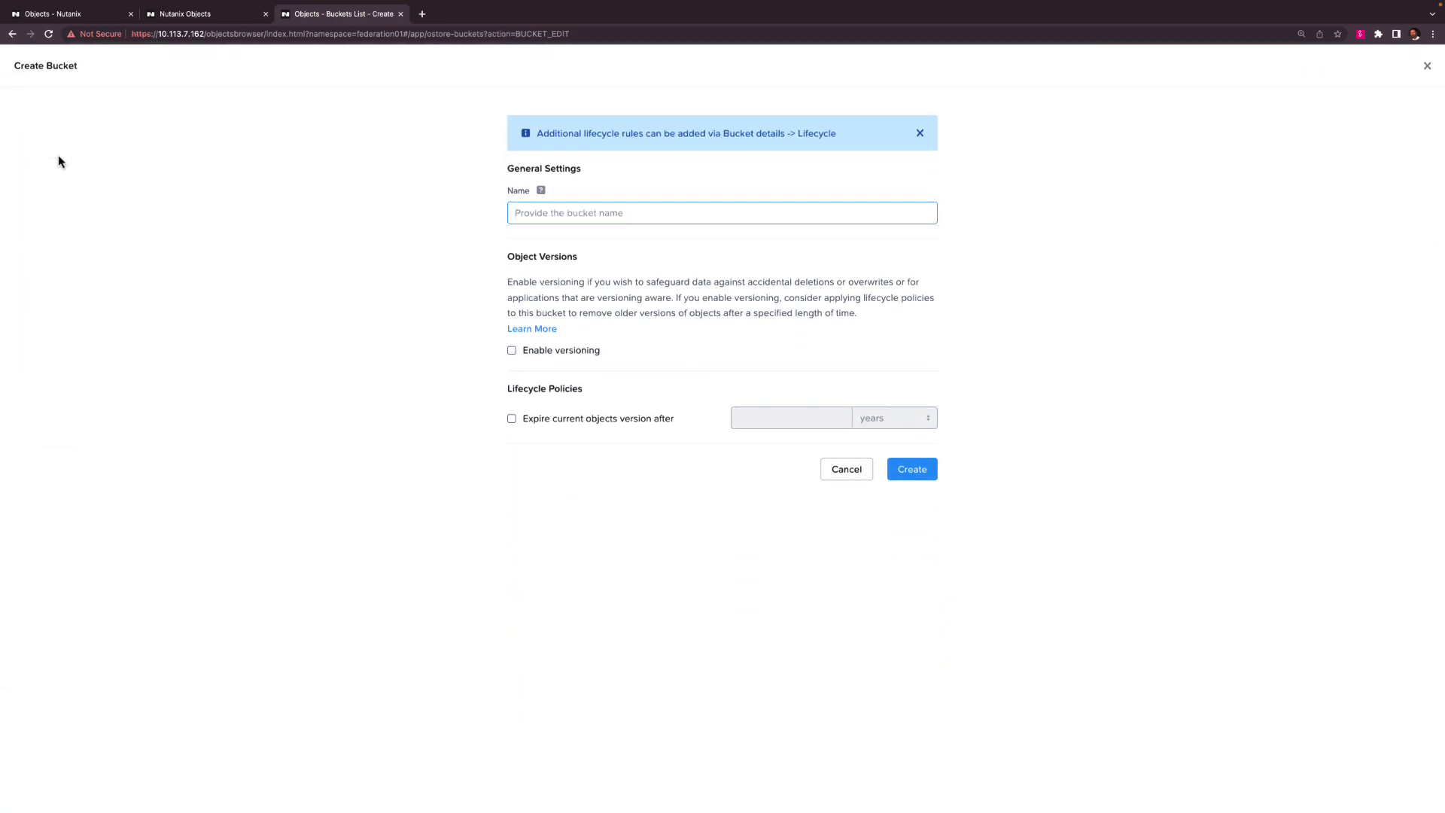
{"action": "type", "text": "f01-bucket04"}
{"action": "left_click", "coordinate": [512, 351]}
{"action": "left_click", "coordinate": [915, 555]}
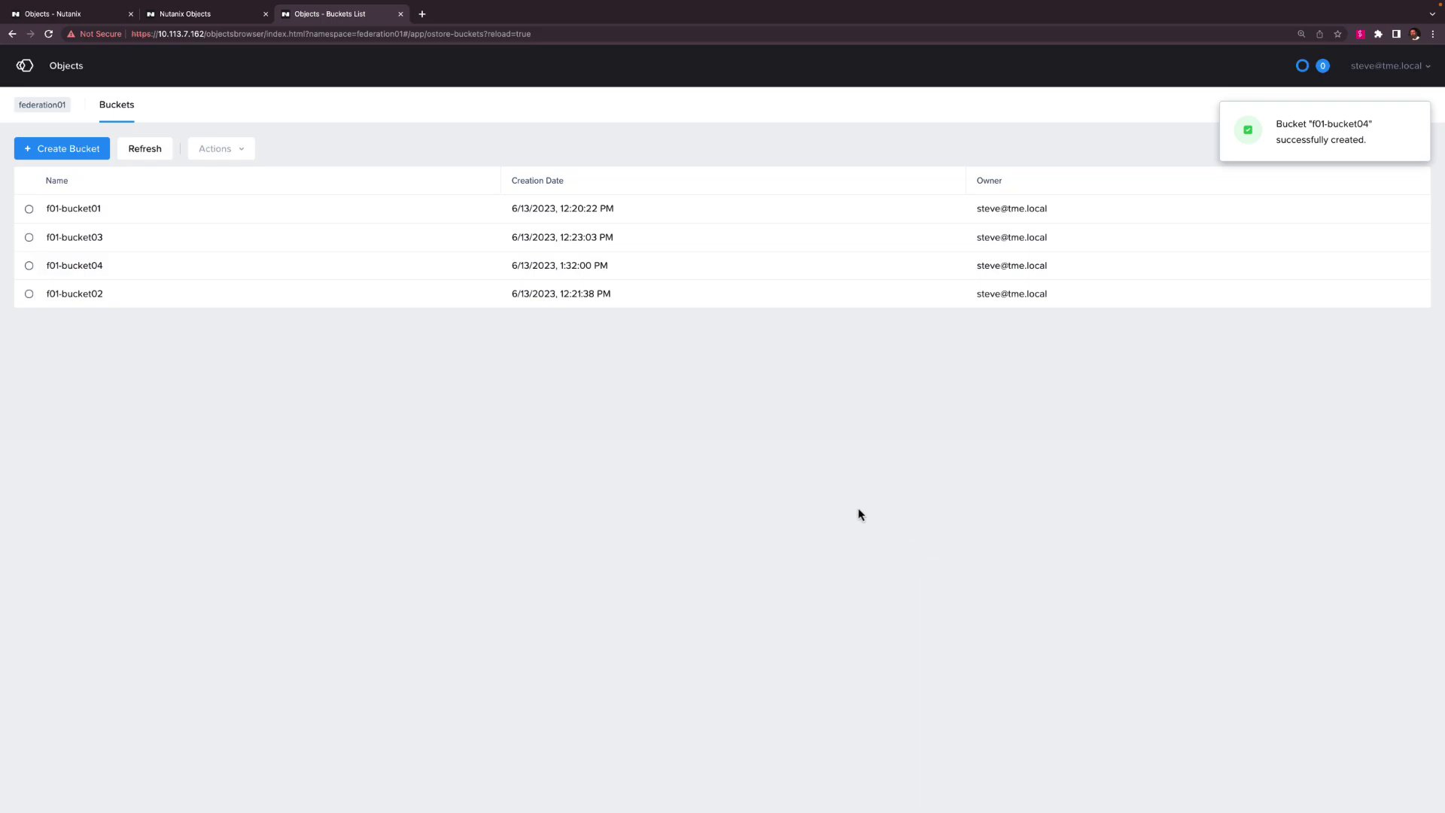
Step: Return to Prism Central's Federated Namespaces list to reach federation01
{"action": "left_click", "coordinate": [96, 21]}
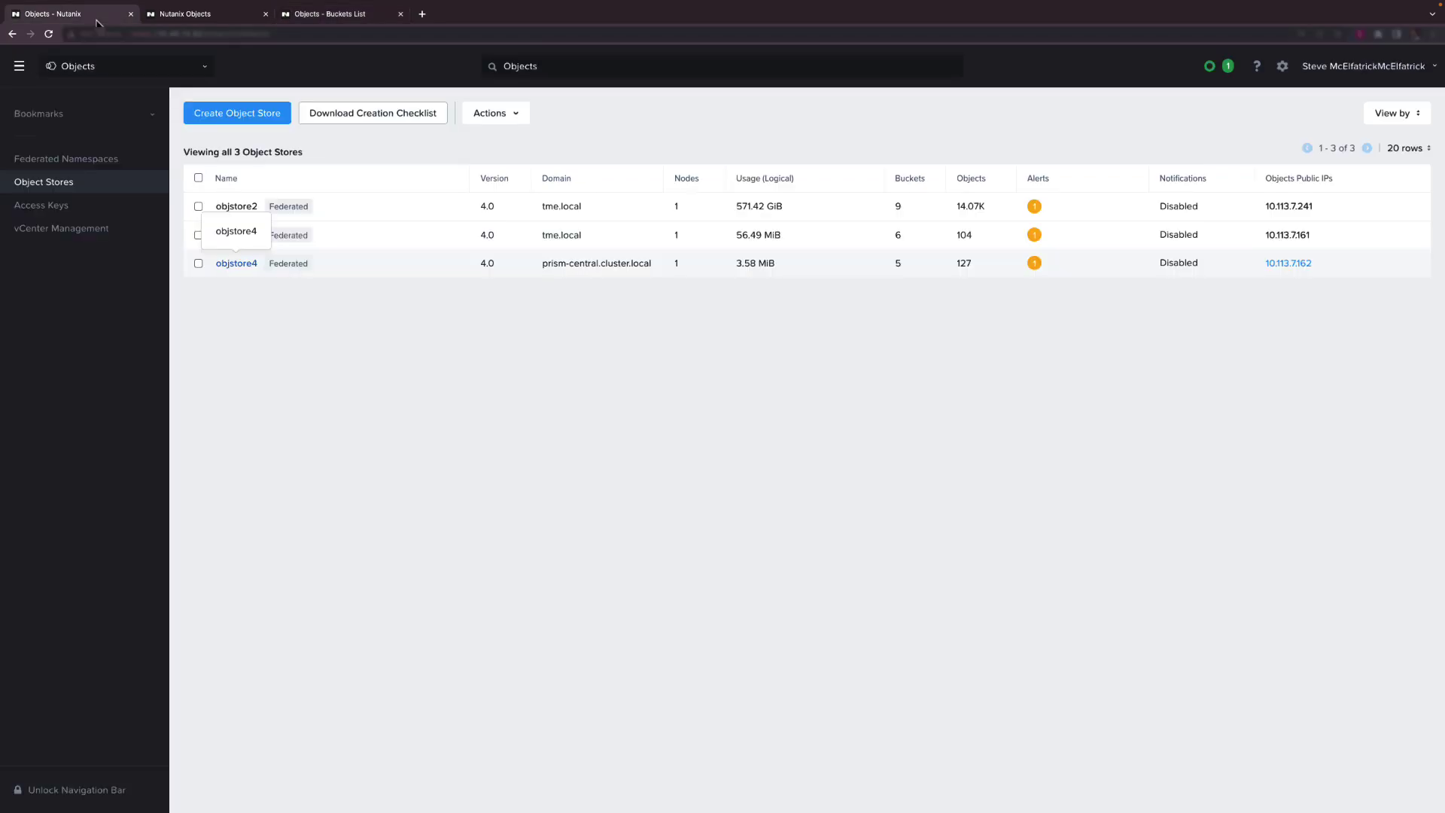
{"action": "left_click", "coordinate": [88, 164]}
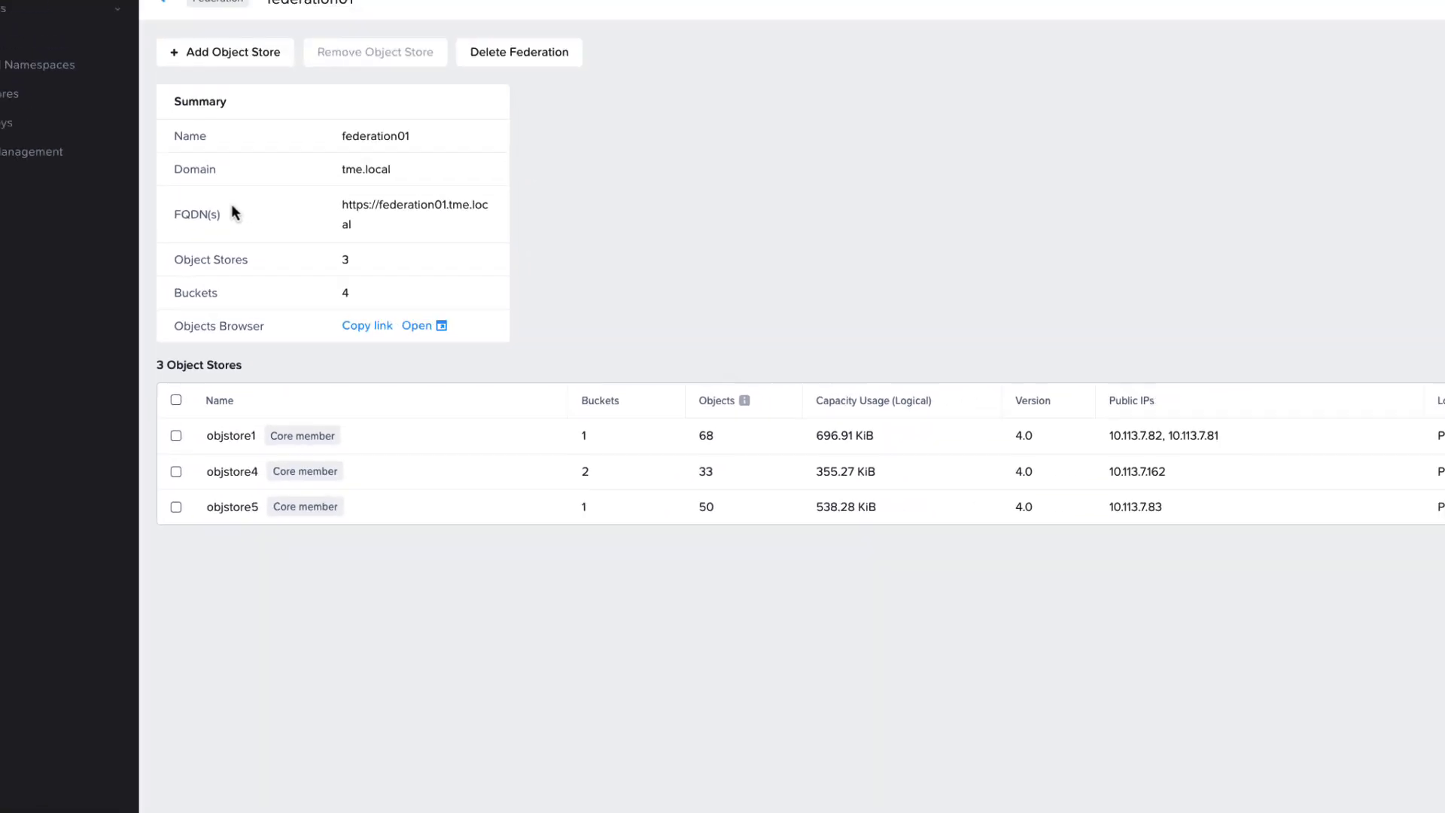
Step: Add objstore3 to federation01 and save, giving it four object stores
{"action": "left_click", "coordinate": [264, 149]}
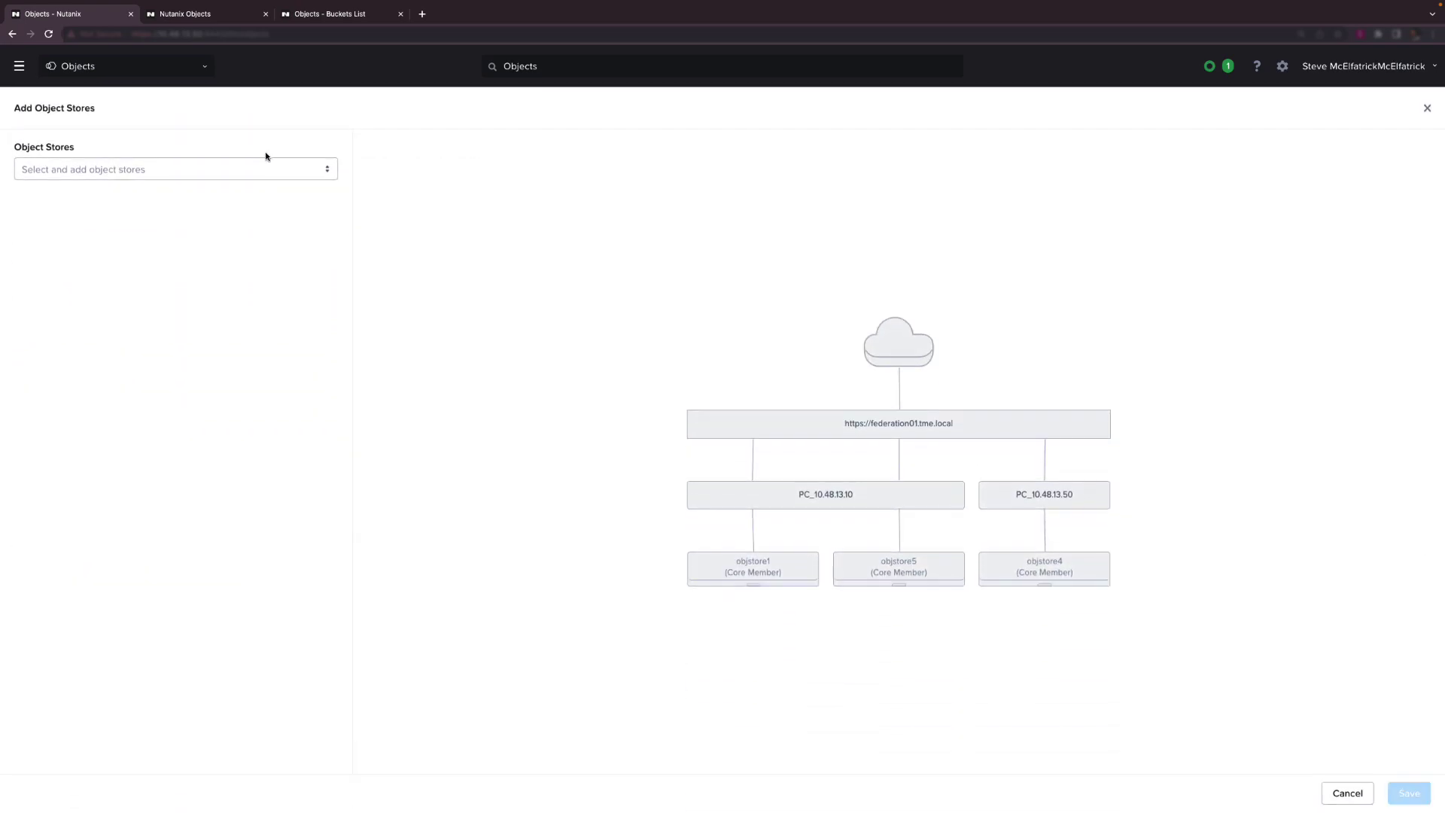
{"action": "left_click", "coordinate": [175, 169]}
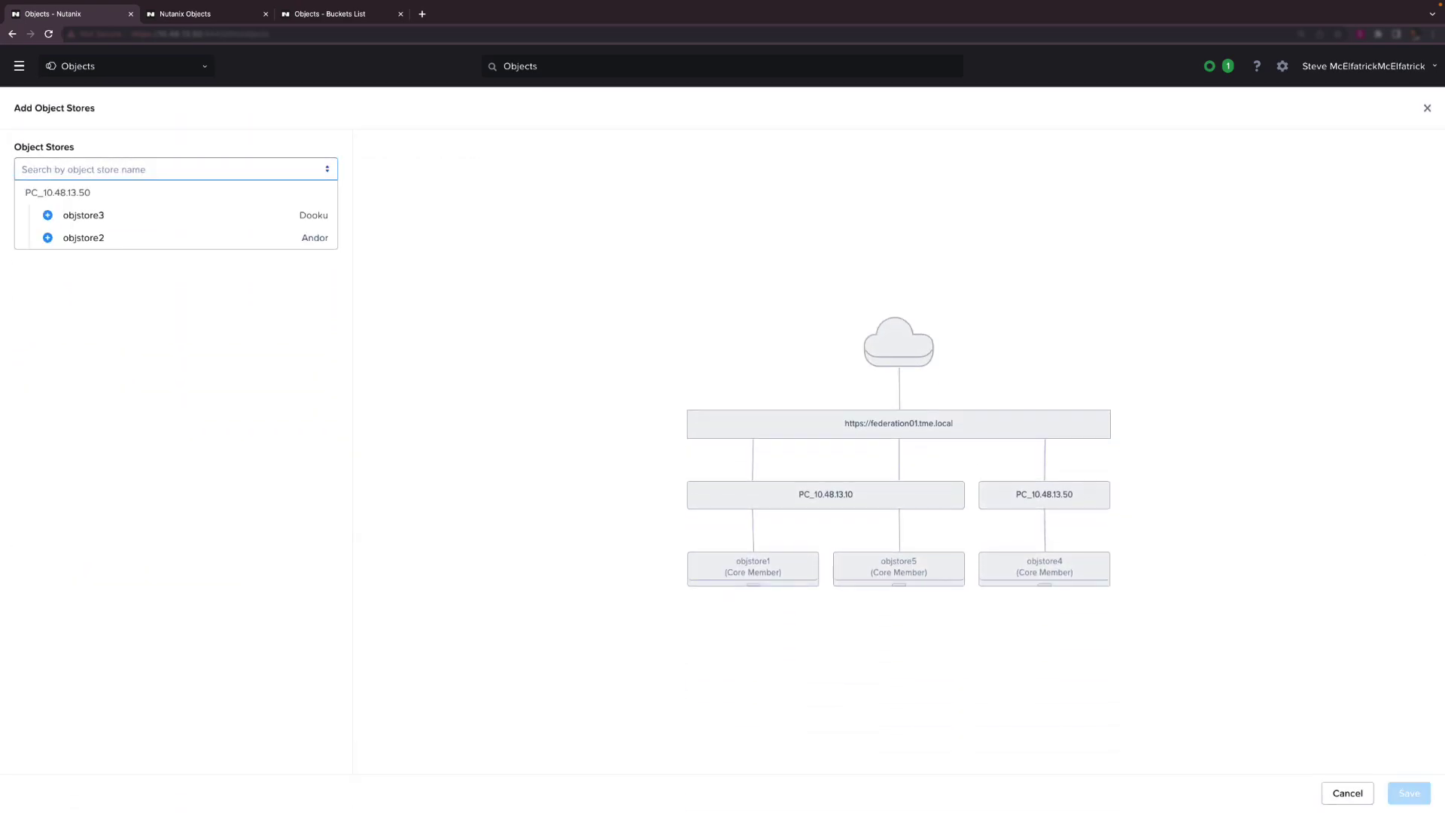
{"action": "left_click", "coordinate": [84, 215]}
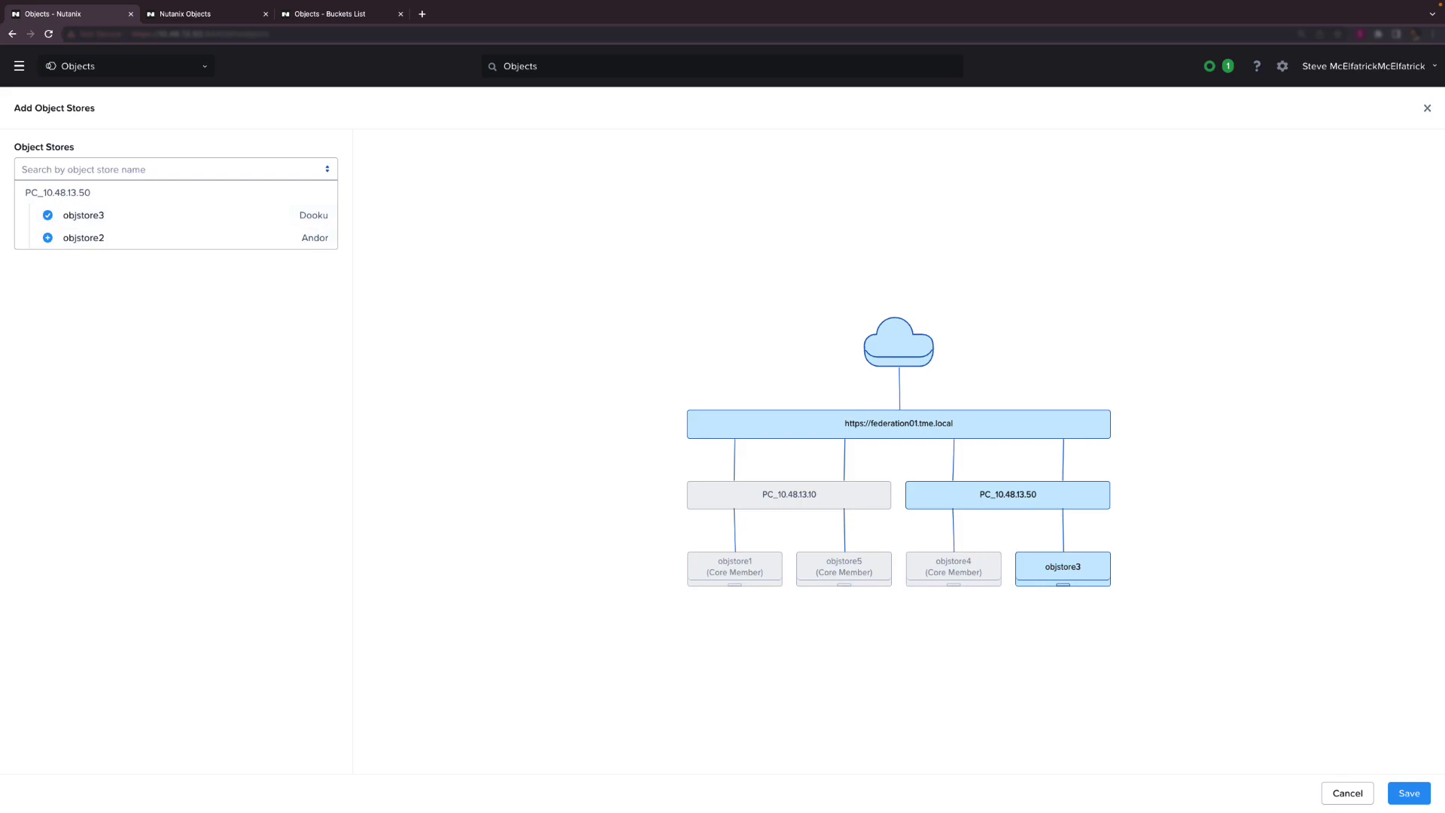
{"action": "key", "text": "Escape"}
{"action": "key", "text": "Return"}
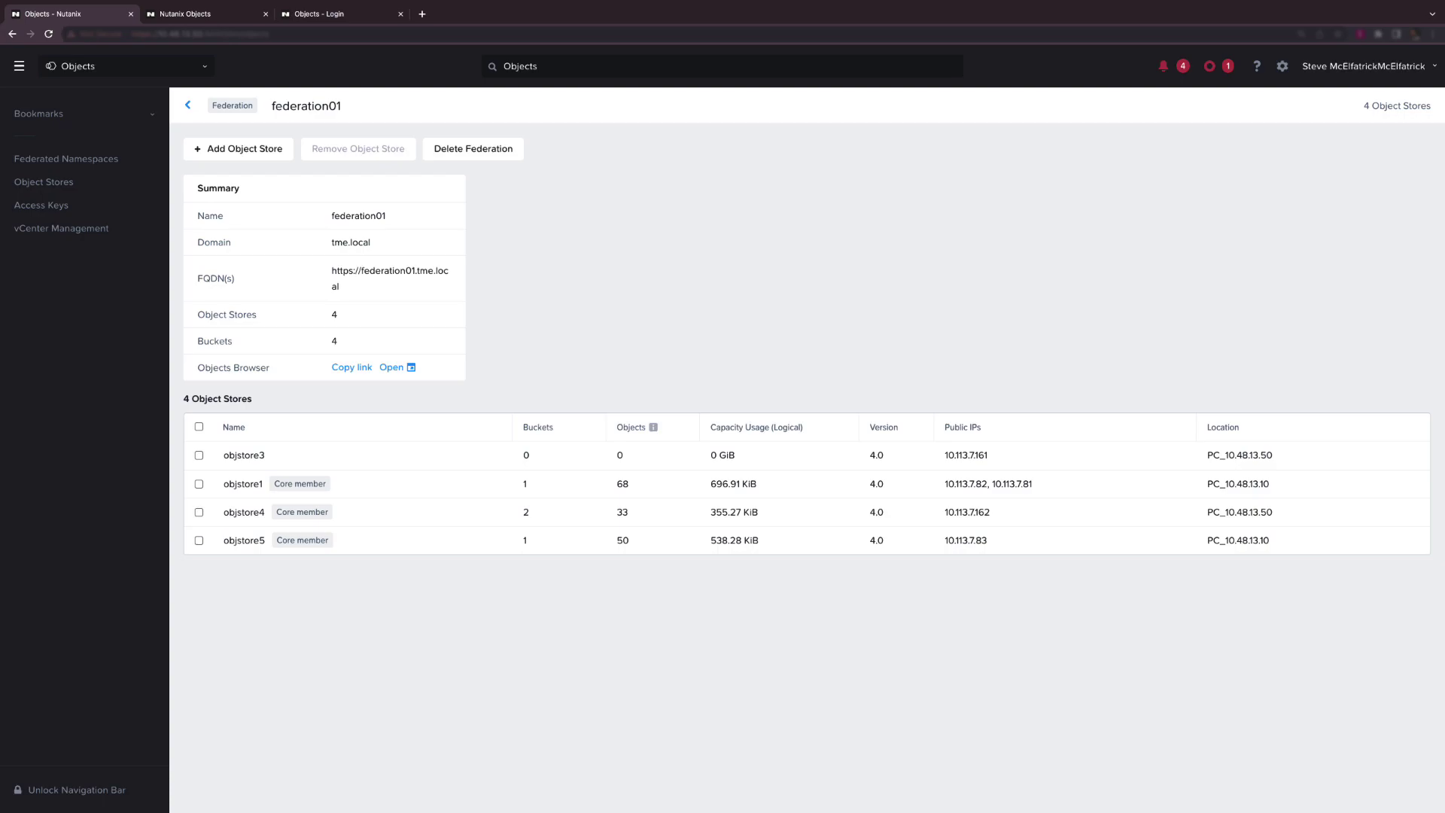
Step: Back on objstore4's buckets page, open the details of f01-bucket04
{"action": "left_click", "coordinate": [194, 15]}
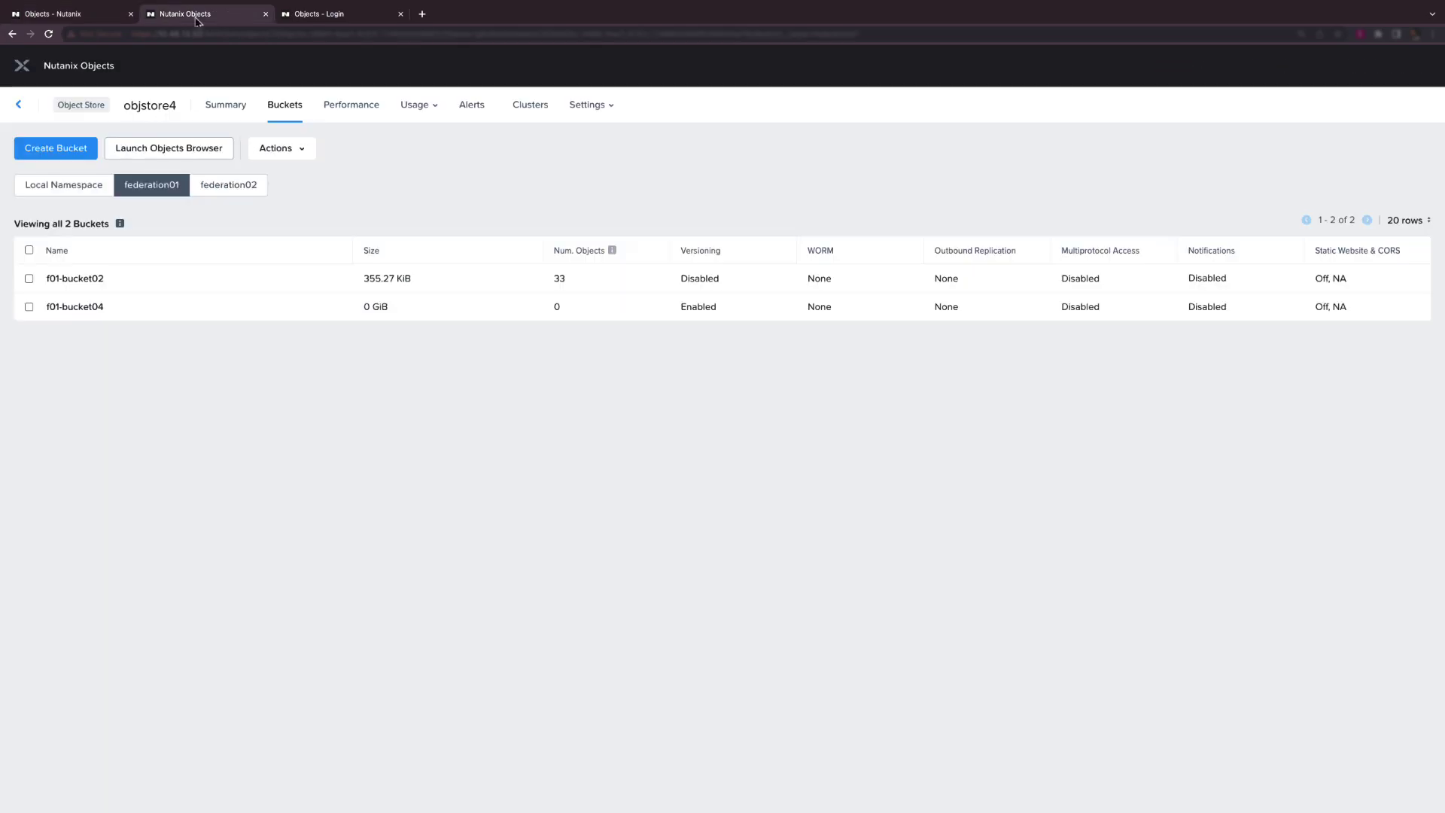
{"action": "left_click", "coordinate": [97, 308]}
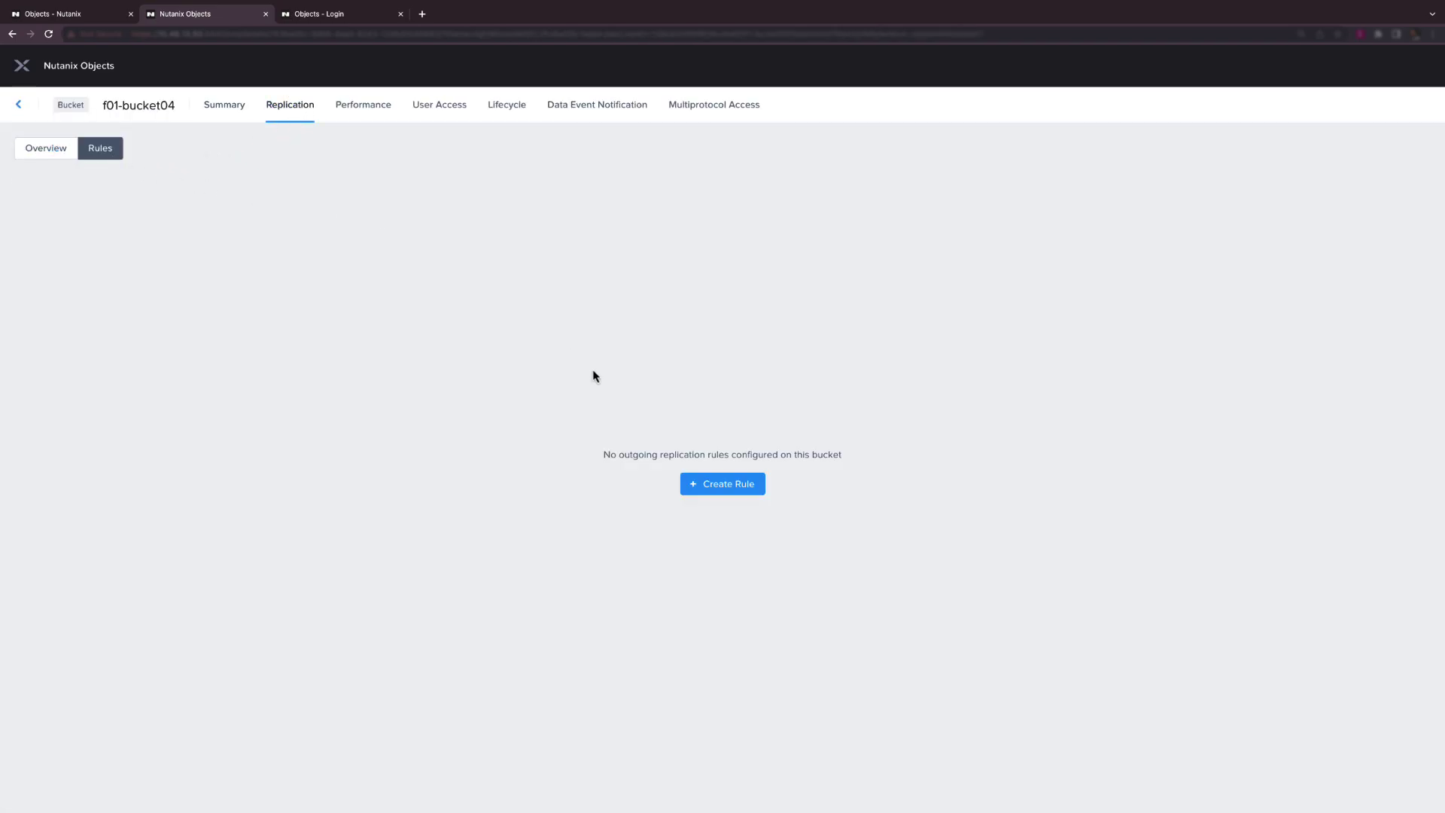
Step: Create a replication rule from f01-bucket04 to bucket f01-bucket01 in namespace federation01
{"action": "left_click", "coordinate": [708, 487]}
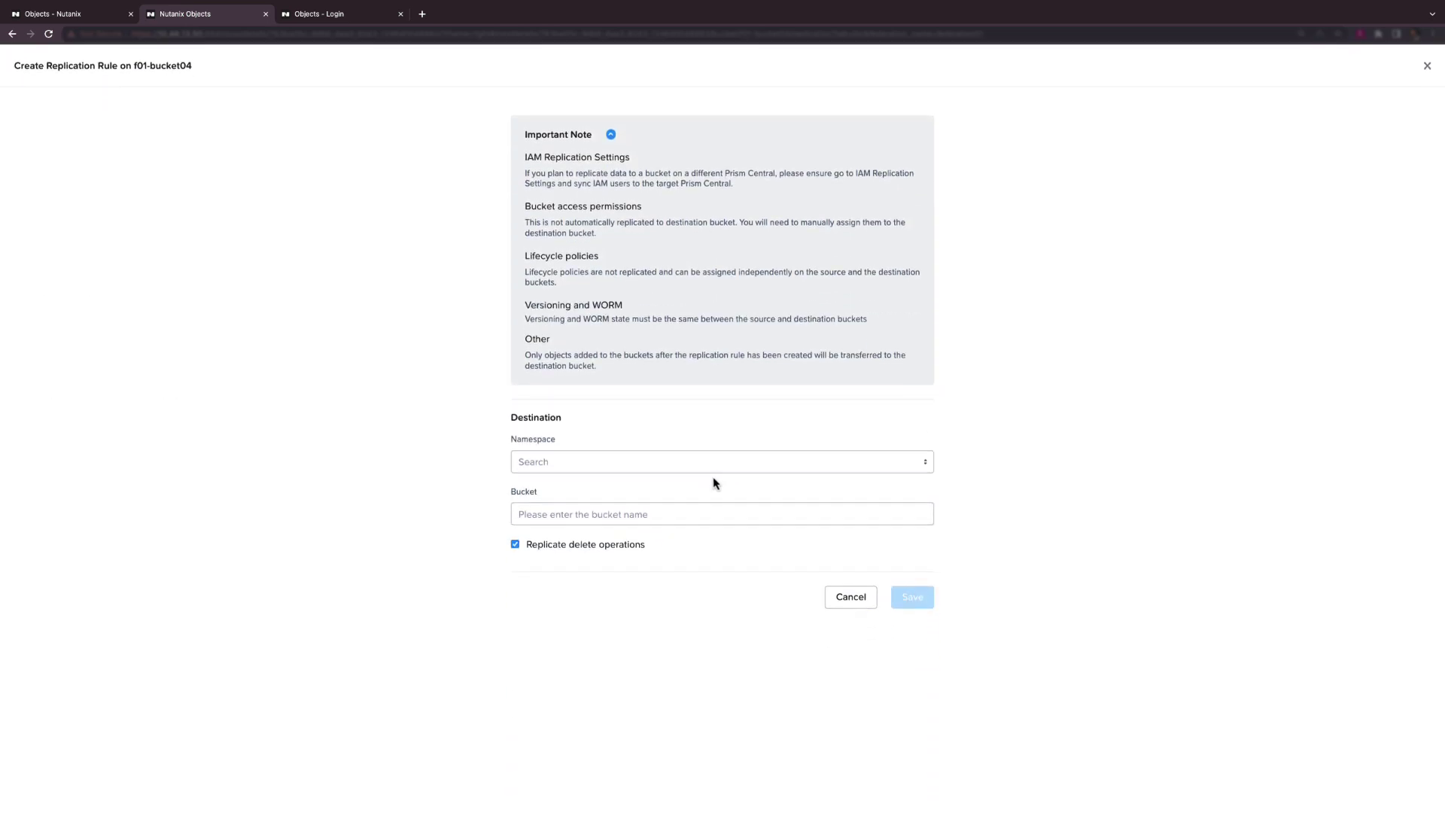
{"action": "left_click", "coordinate": [718, 470]}
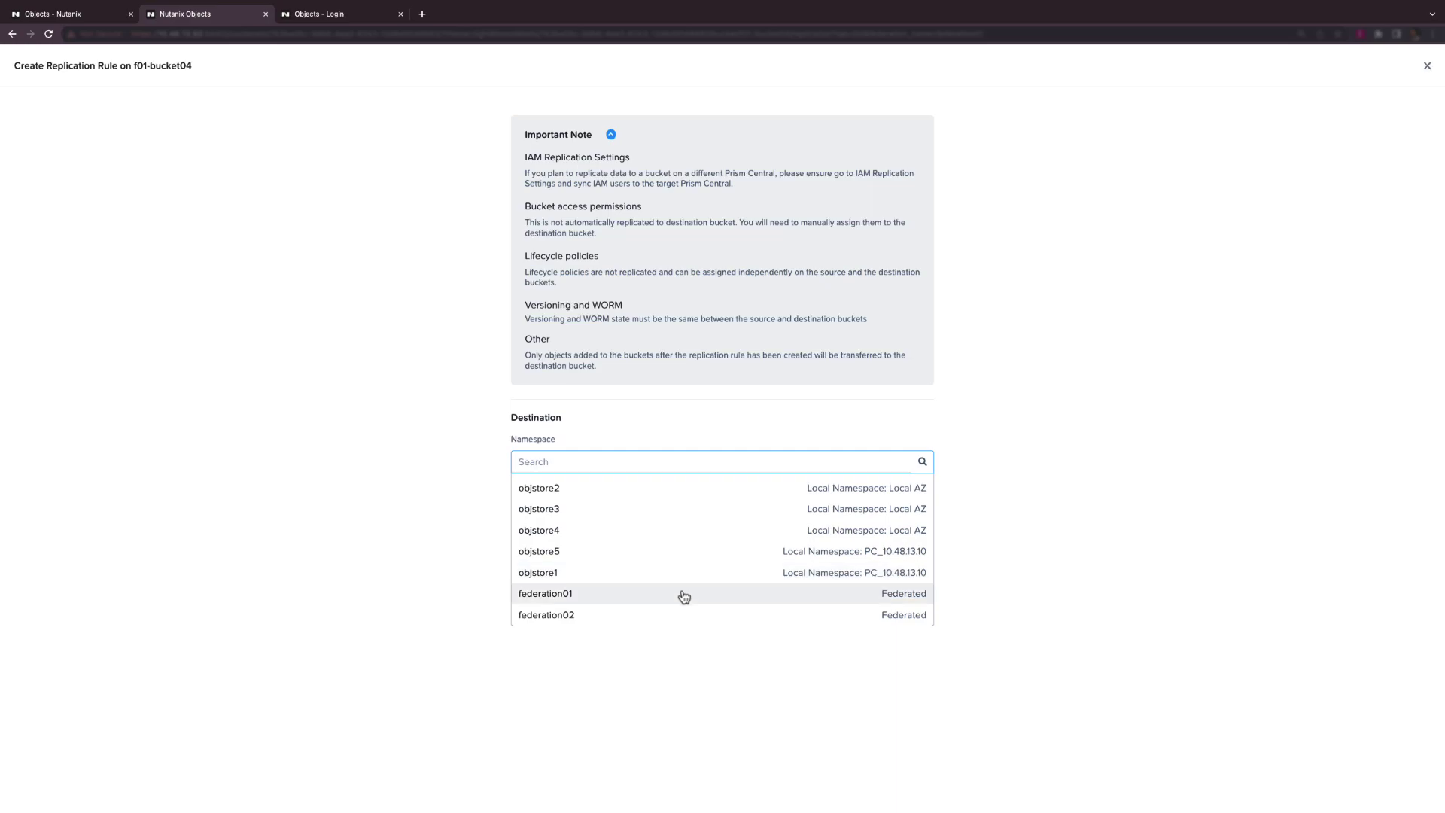
{"action": "left_click", "coordinate": [682, 593]}
{"action": "left_click", "coordinate": [678, 518]}
{"action": "type", "text": "f01-b"}
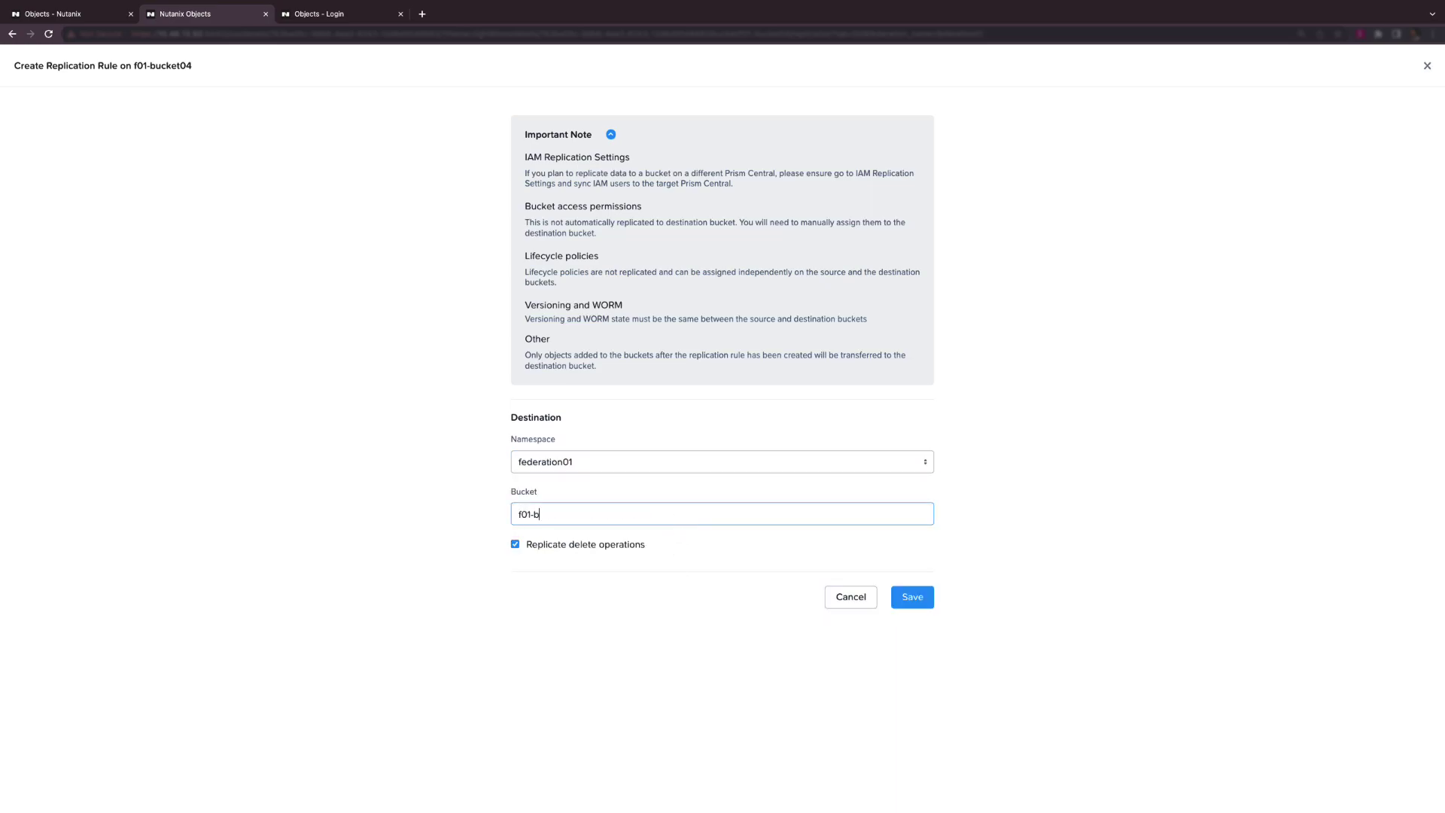
{"action": "type", "text": "ucket01"}
{"action": "left_click", "coordinate": [907, 598]}
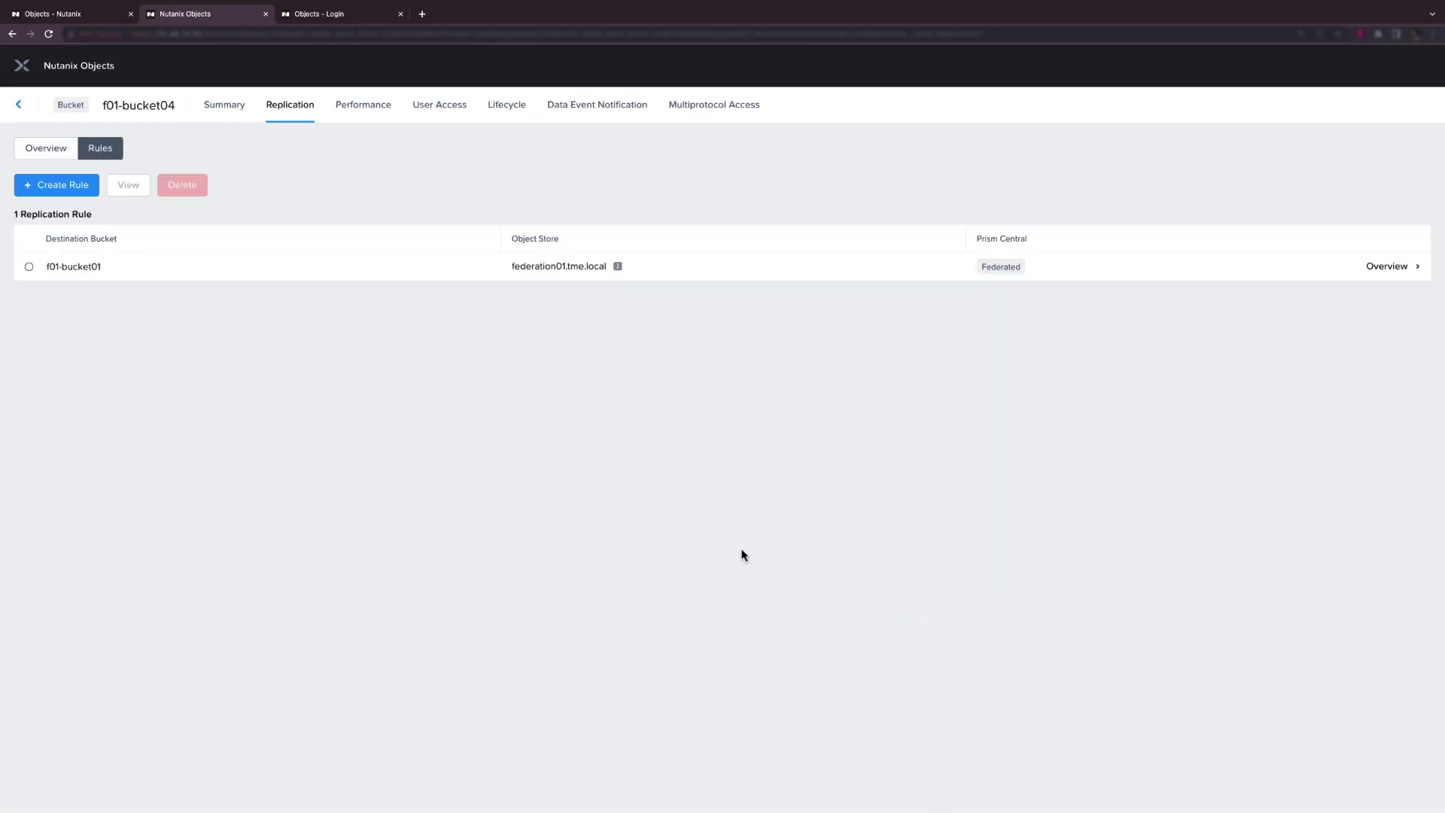
Step: Show f01-bucket04's replication overview with outbound traffic to f01-bucket01
{"action": "left_click", "coordinate": [50, 155]}
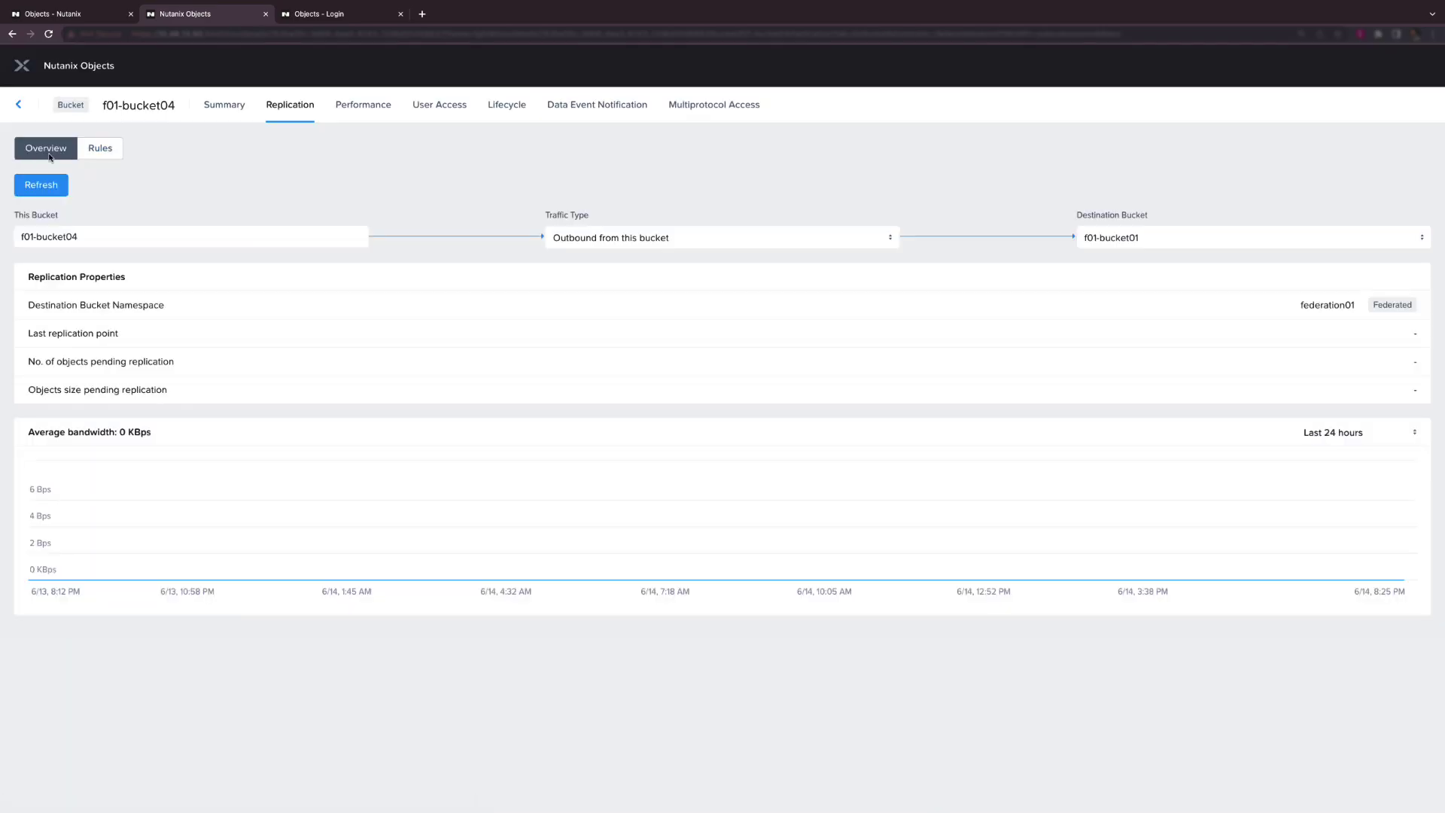